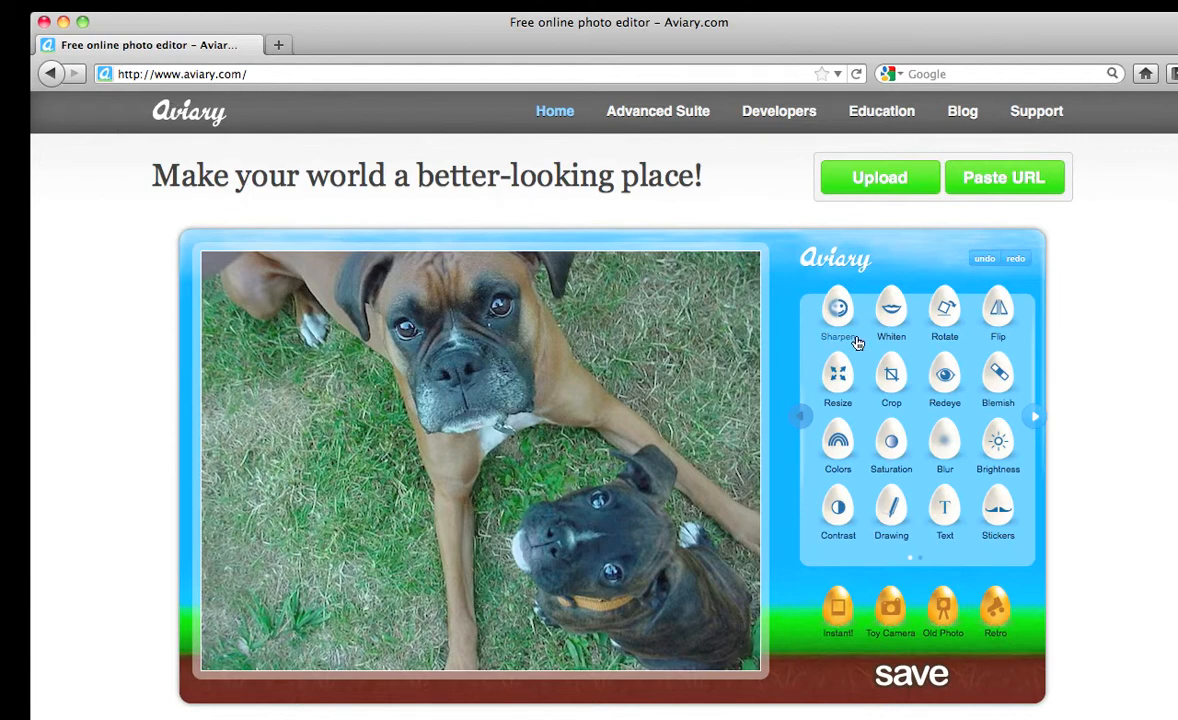
Scroll down the Aviary home page to the Photo, Design and Audio tool suites
{"action": "scroll", "coordinate": [1103, 217], "scroll_direction": "down", "scroll_amount": 10}
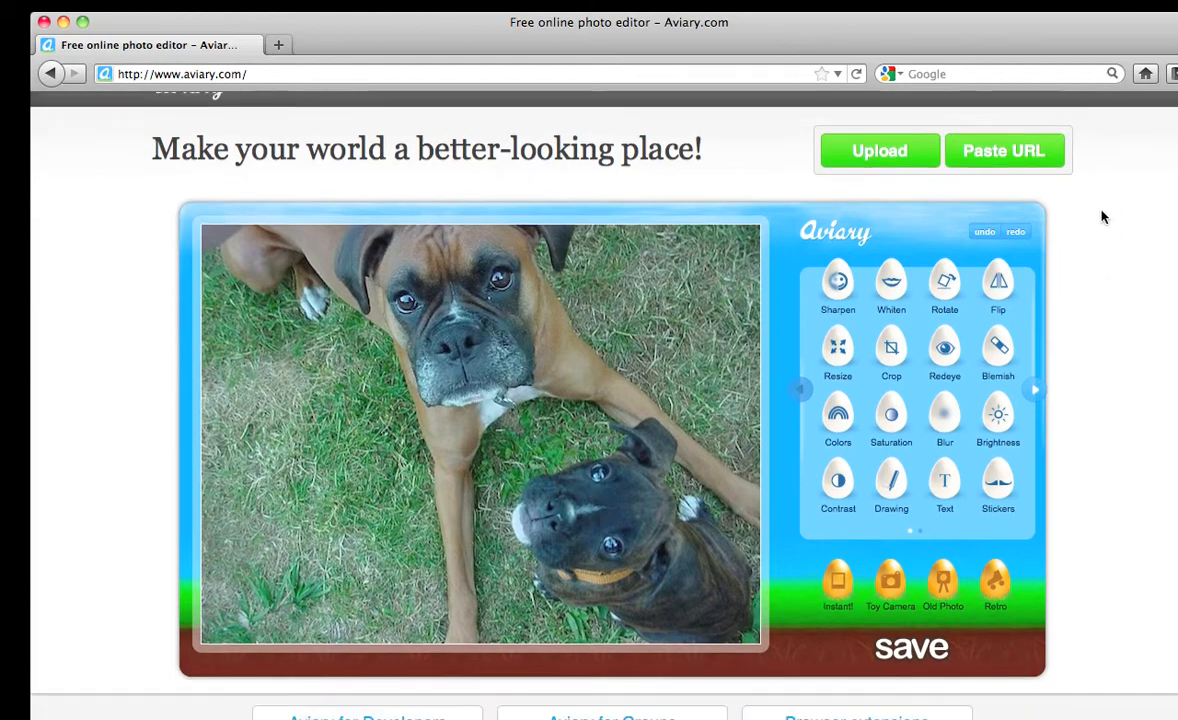
{"action": "scroll", "coordinate": [1103, 217], "scroll_direction": "down", "scroll_amount": 8}
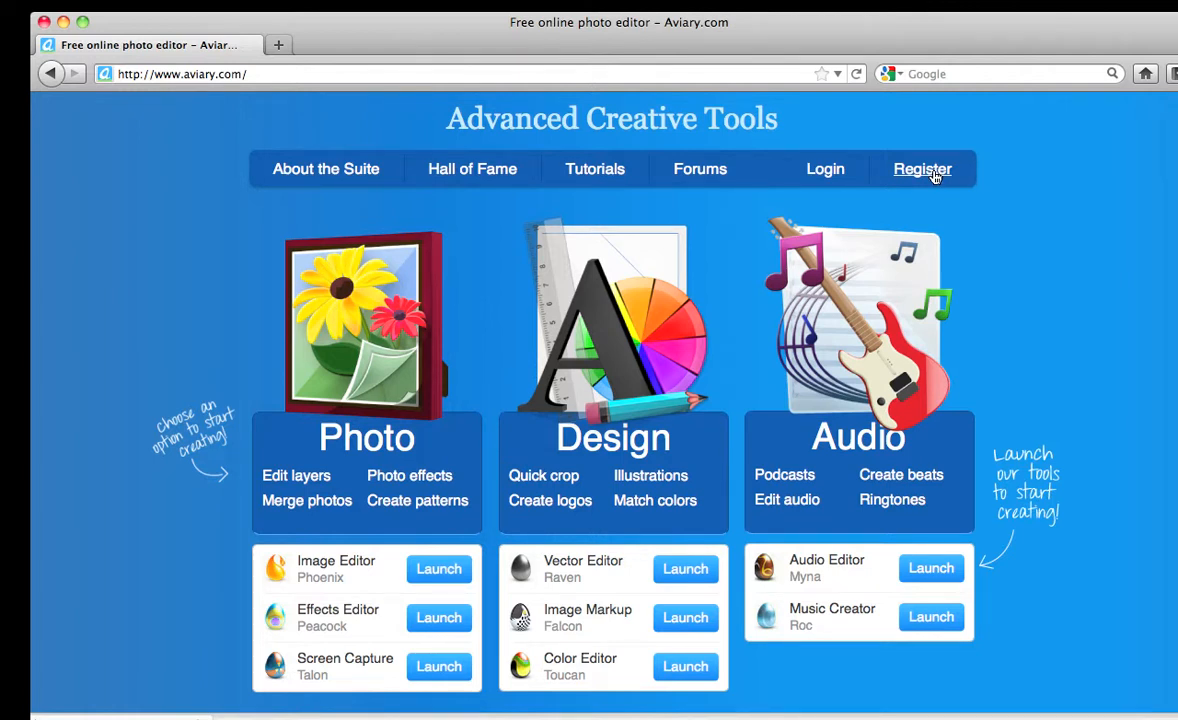
Log in to Aviary with the account username and password
{"action": "left_click", "coordinate": [922, 170]}
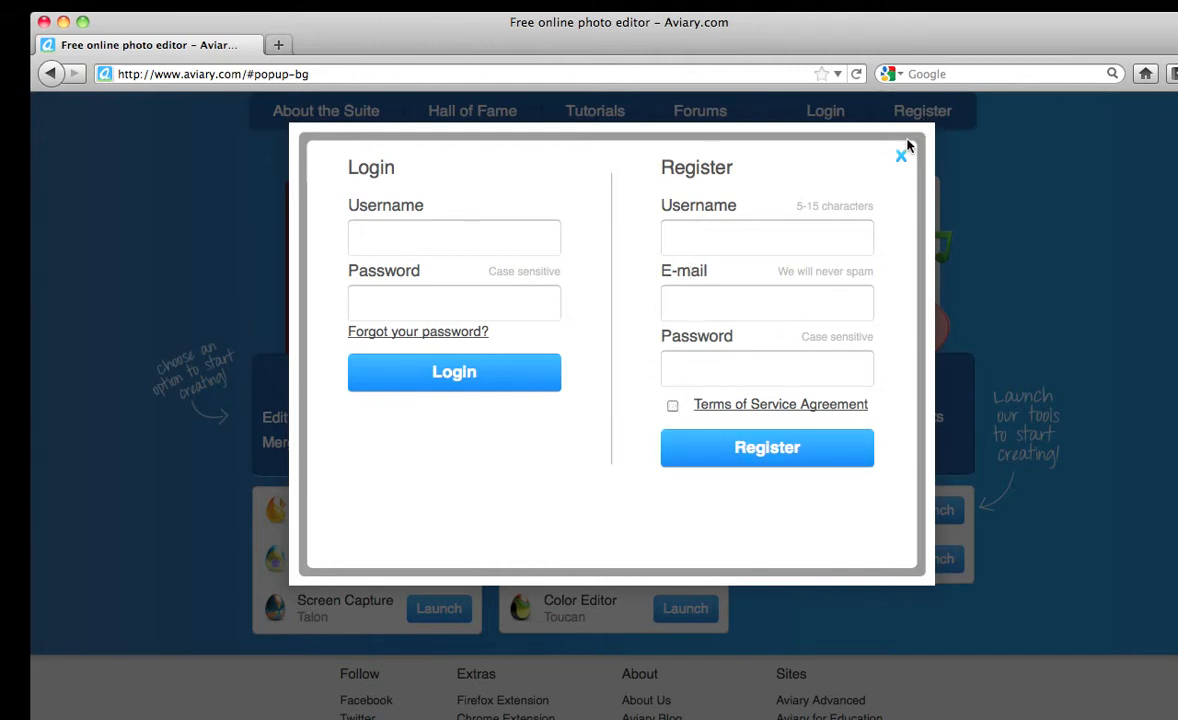
{"action": "left_click", "coordinate": [426, 233]}
{"action": "type", "text": "jskinner"}
{"action": "key", "text": "Tab"}
{"action": "type", "text": "••••••••"}
{"action": "left_click", "coordinate": [452, 371]}
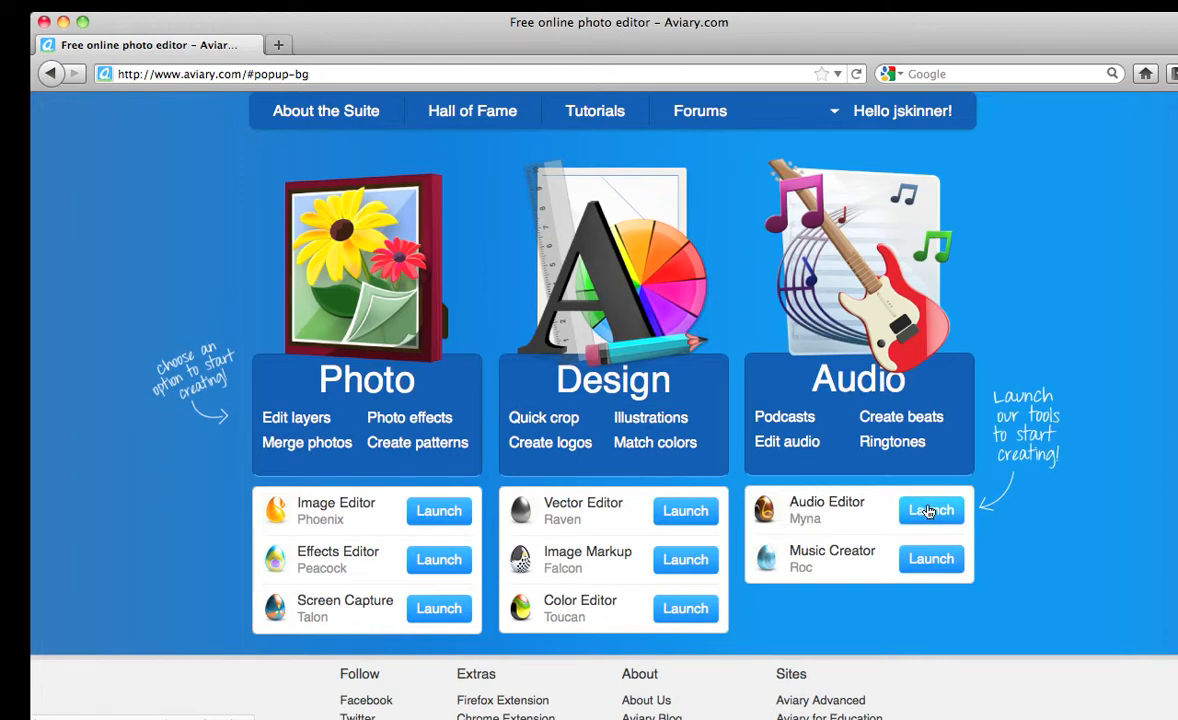
Launch the Myna Audio Editor from the Audio section
{"action": "left_click", "coordinate": [929, 510]}
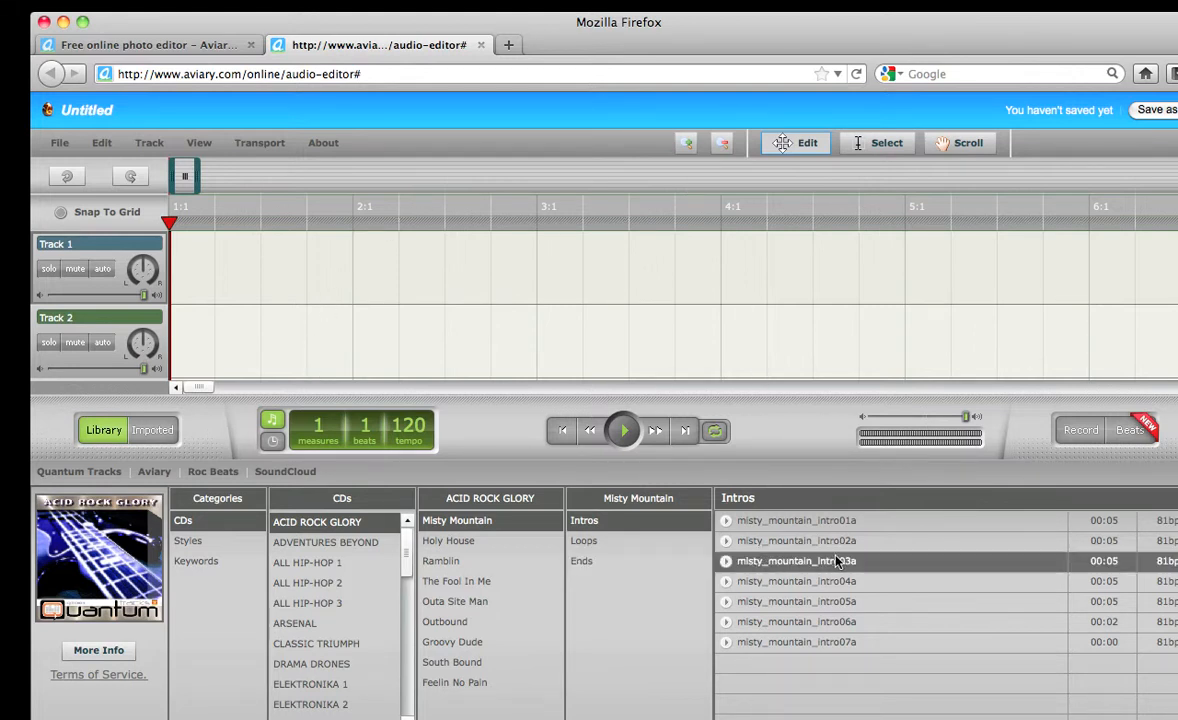
Hide the sound library, set the playhead to measure 2 and raise Track 1's volume to full
{"action": "left_click", "coordinate": [117, 431]}
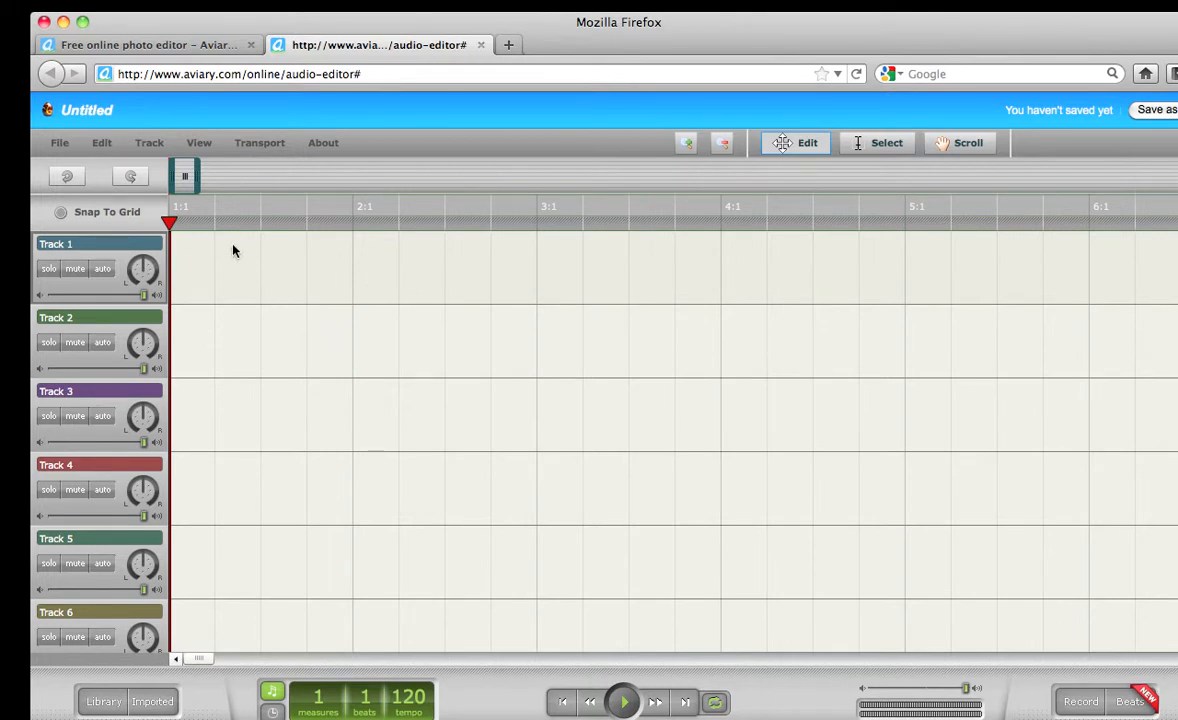
{"action": "left_click_drag", "start_coordinate": [170, 222], "coordinate": [210, 227]}
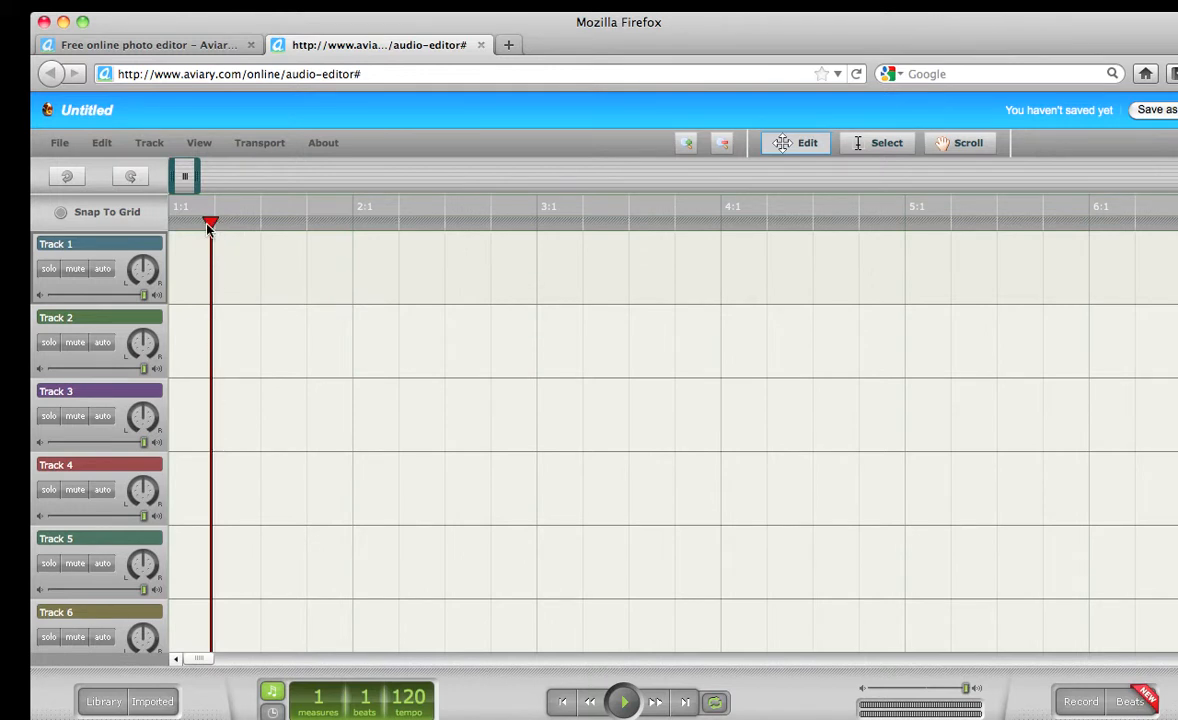
{"action": "left_click_drag", "start_coordinate": [207, 228], "coordinate": [366, 240]}
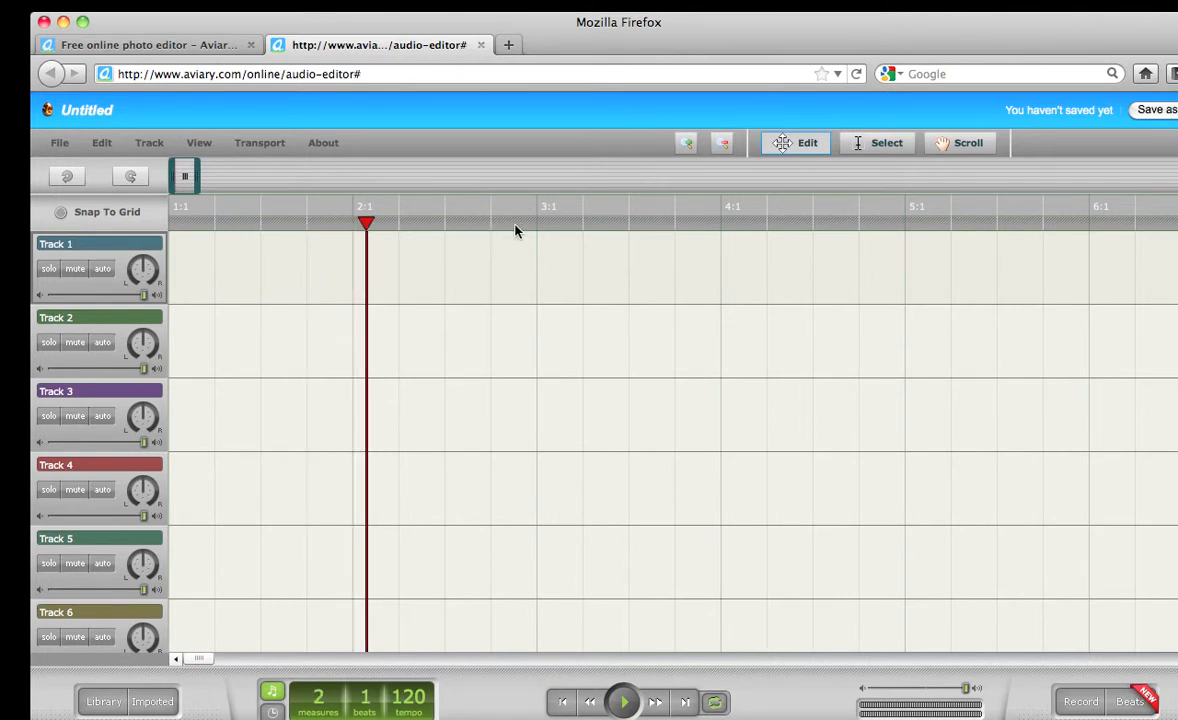
{"action": "left_click_drag", "start_coordinate": [366, 224], "coordinate": [136, 230]}
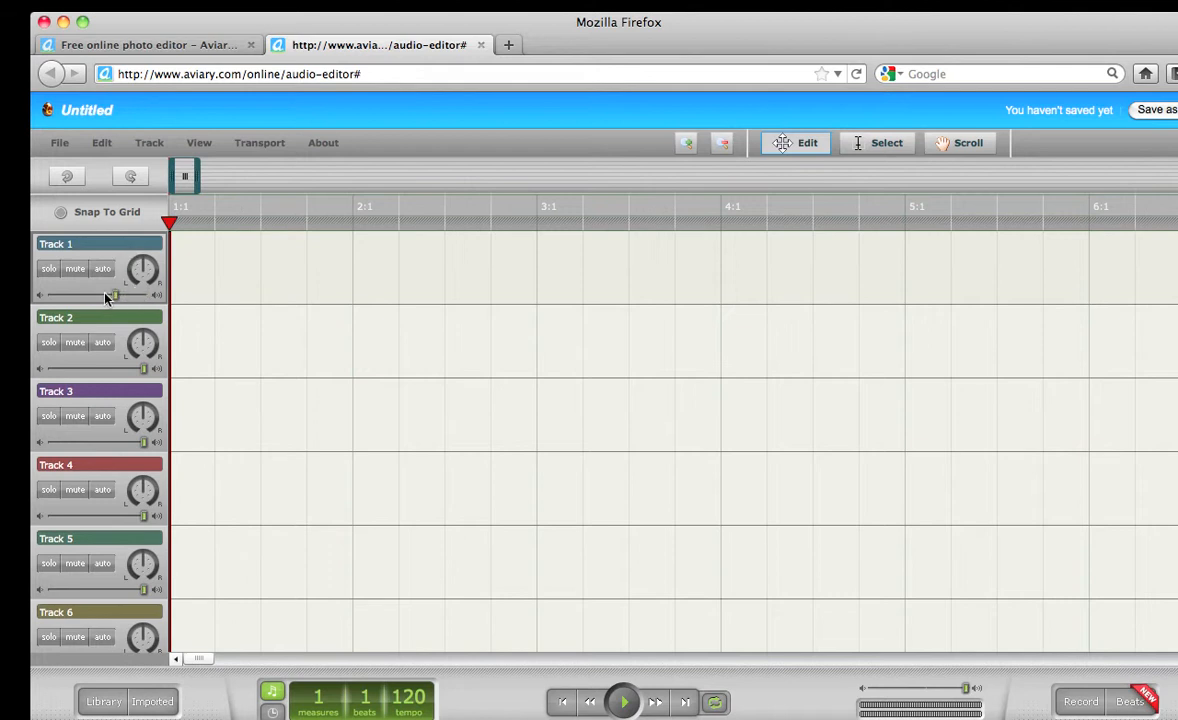
{"action": "left_click_drag", "start_coordinate": [118, 297], "coordinate": [155, 298]}
Choose 03_hermana.mp3 as the file to upload via File > Import Audio
{"action": "left_click", "coordinate": [60, 143]}
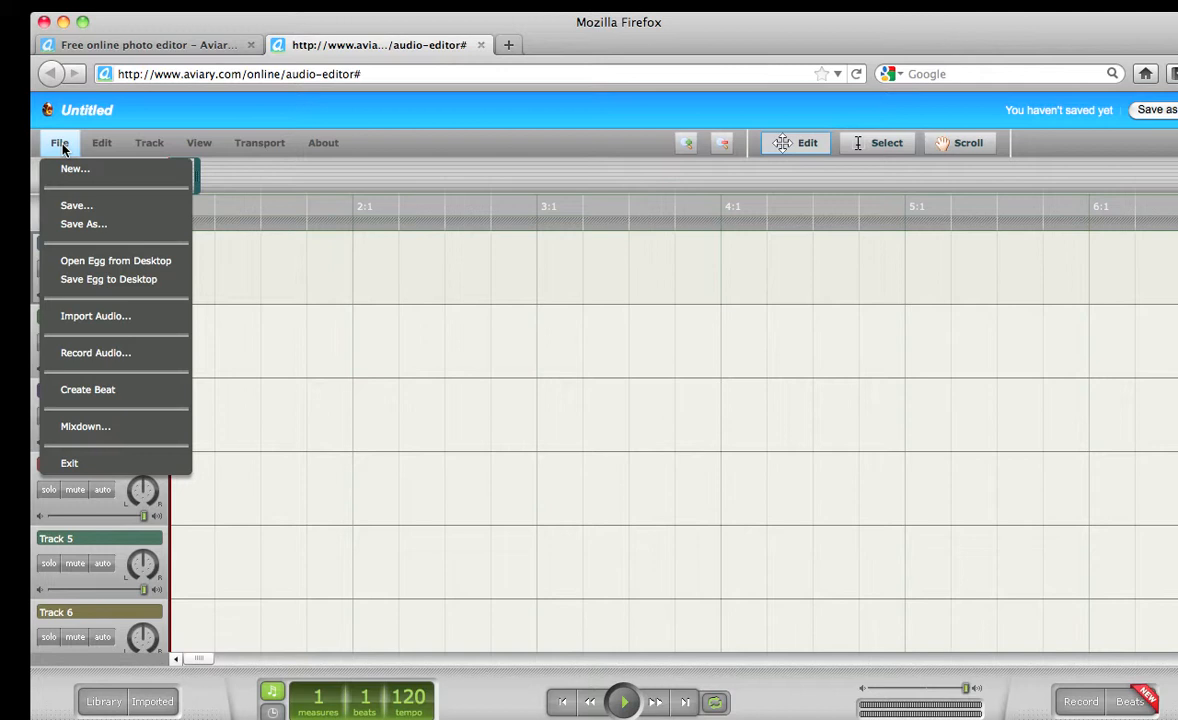
{"action": "left_click", "coordinate": [144, 321]}
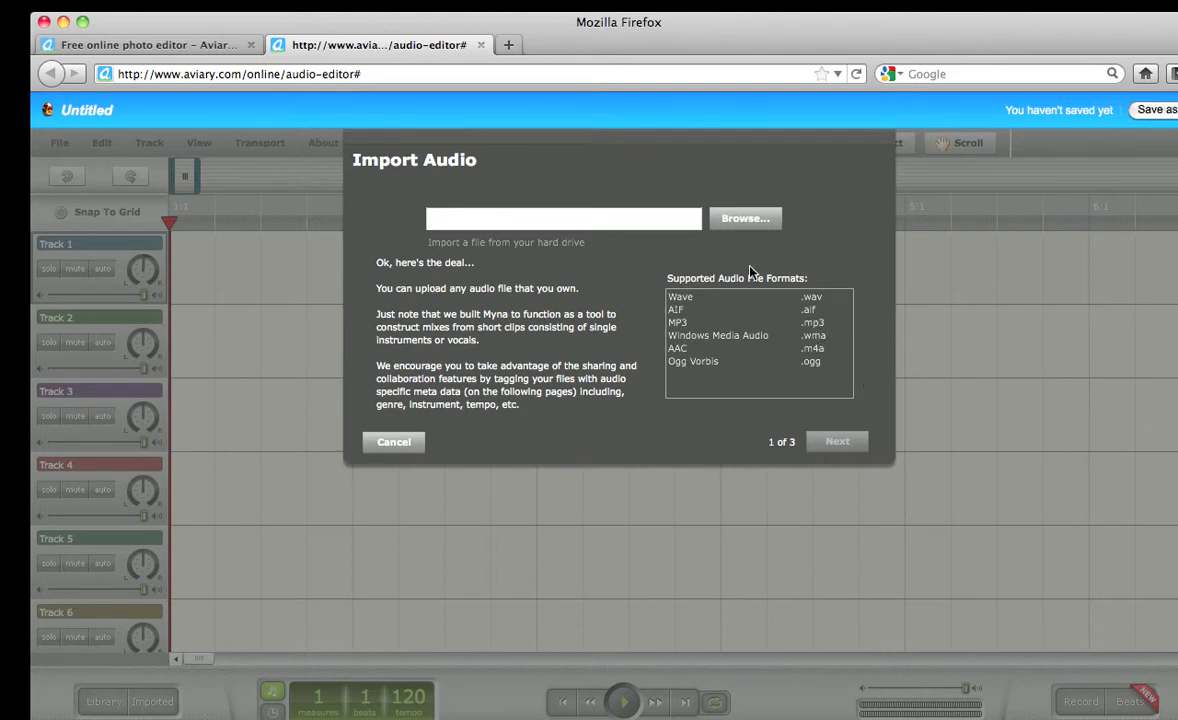
{"action": "left_click", "coordinate": [752, 221]}
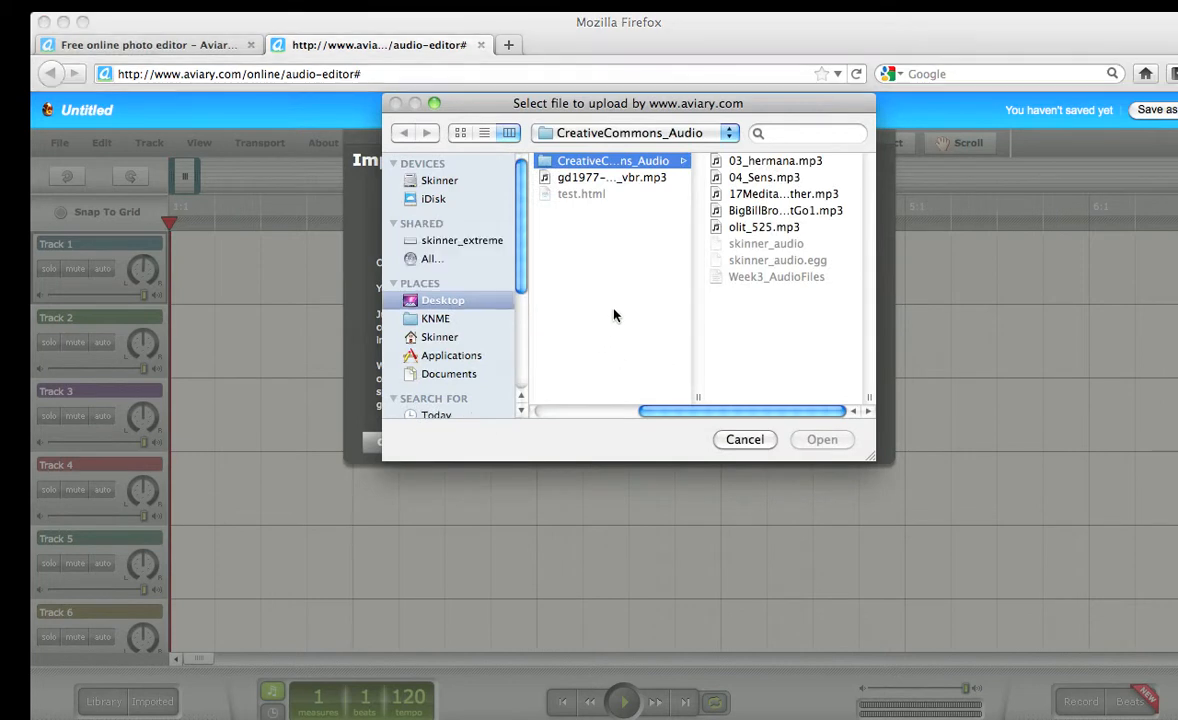
{"action": "left_click", "coordinate": [781, 167]}
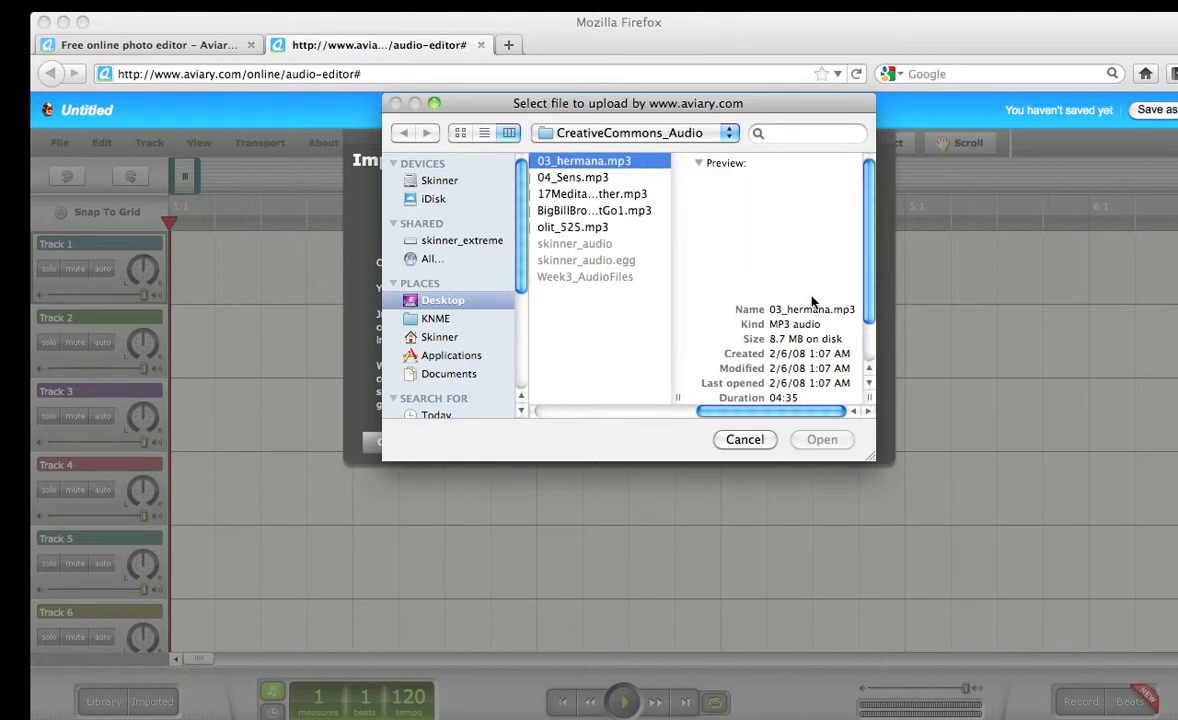
{"action": "left_click", "coordinate": [824, 440]}
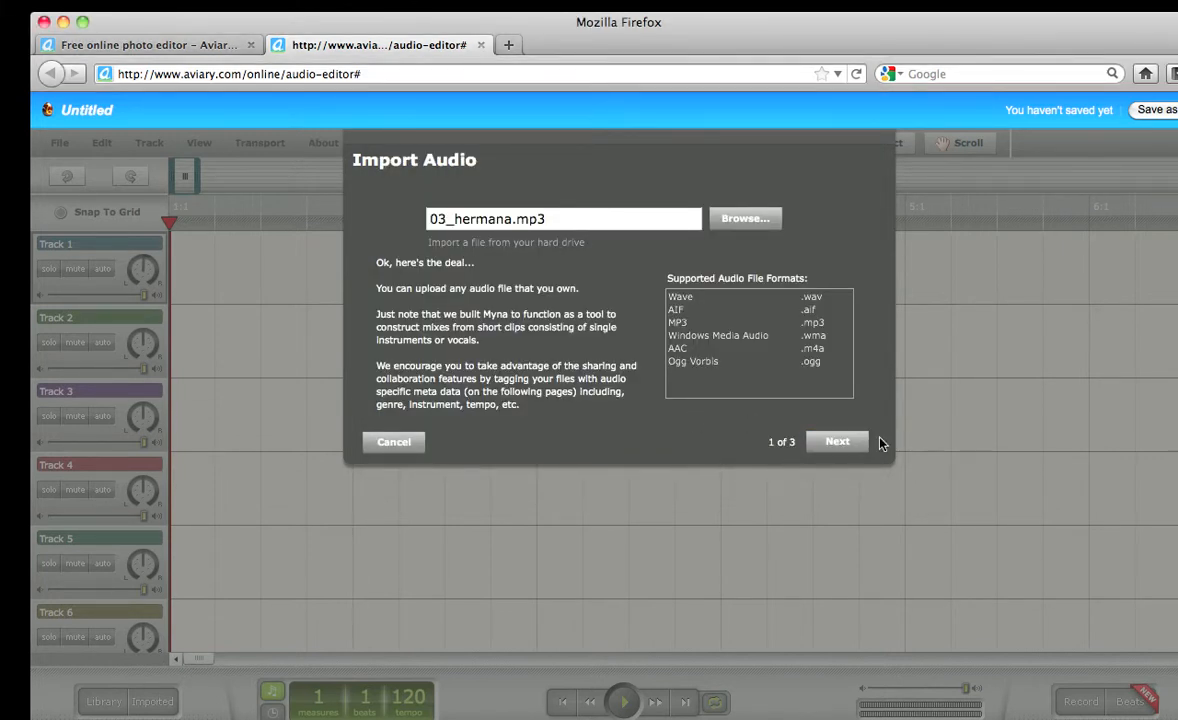
Keep 03_hermana.mp3 visible to 'Only you' and advance to the Advanced Info step
{"action": "left_click", "coordinate": [838, 442]}
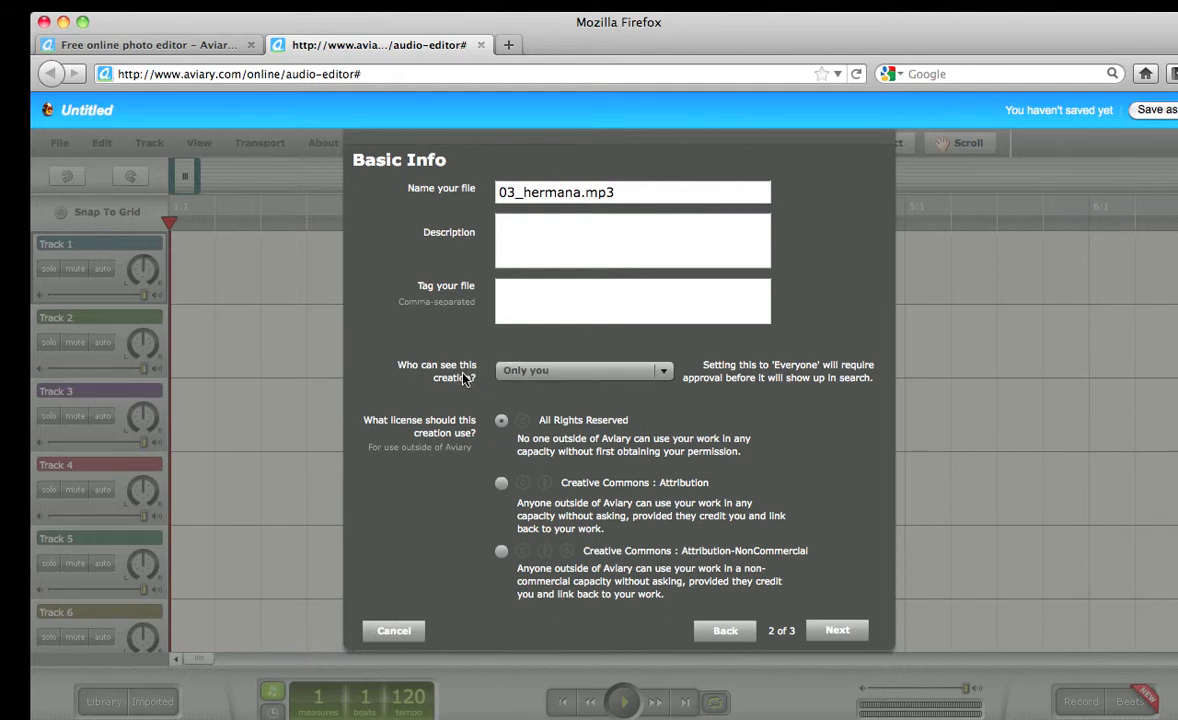
{"action": "left_click", "coordinate": [573, 375]}
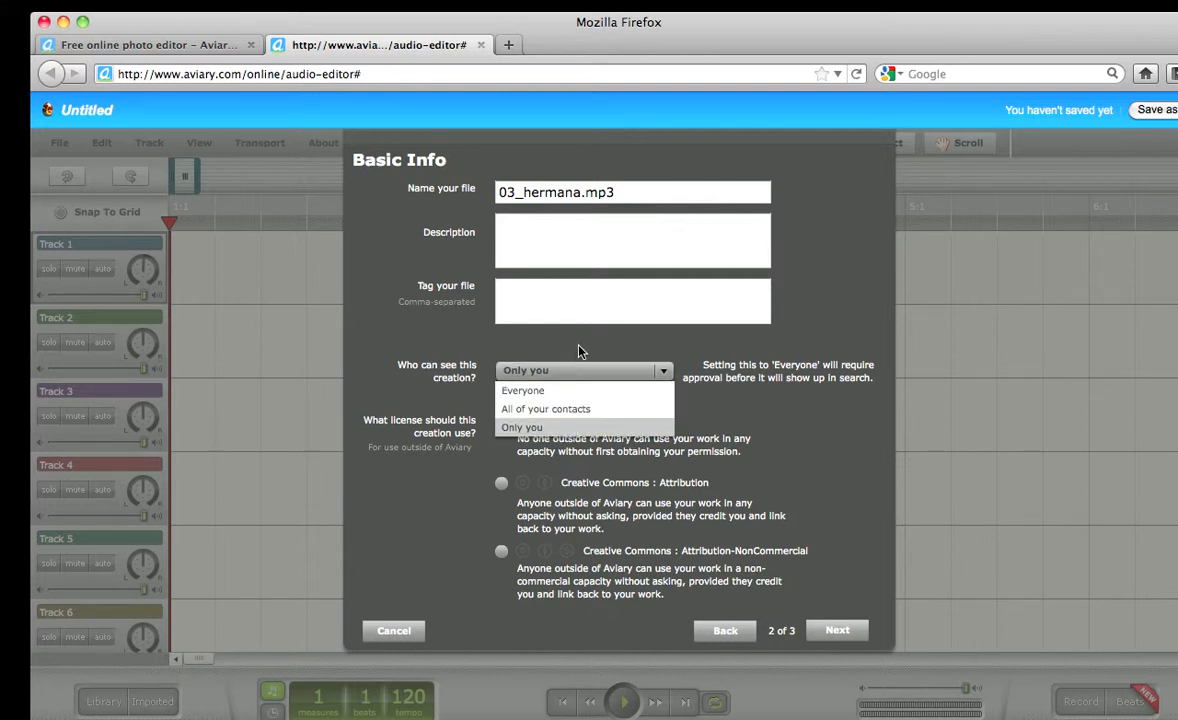
{"action": "left_click", "coordinate": [582, 372]}
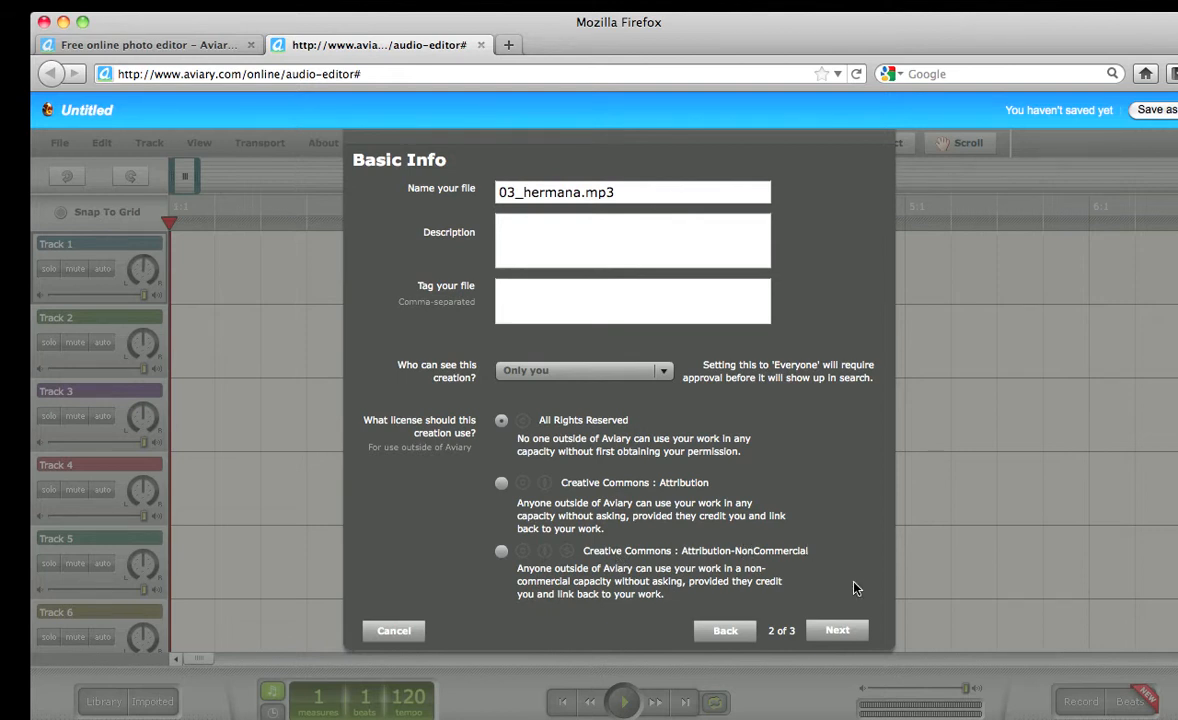
{"action": "left_click", "coordinate": [846, 631]}
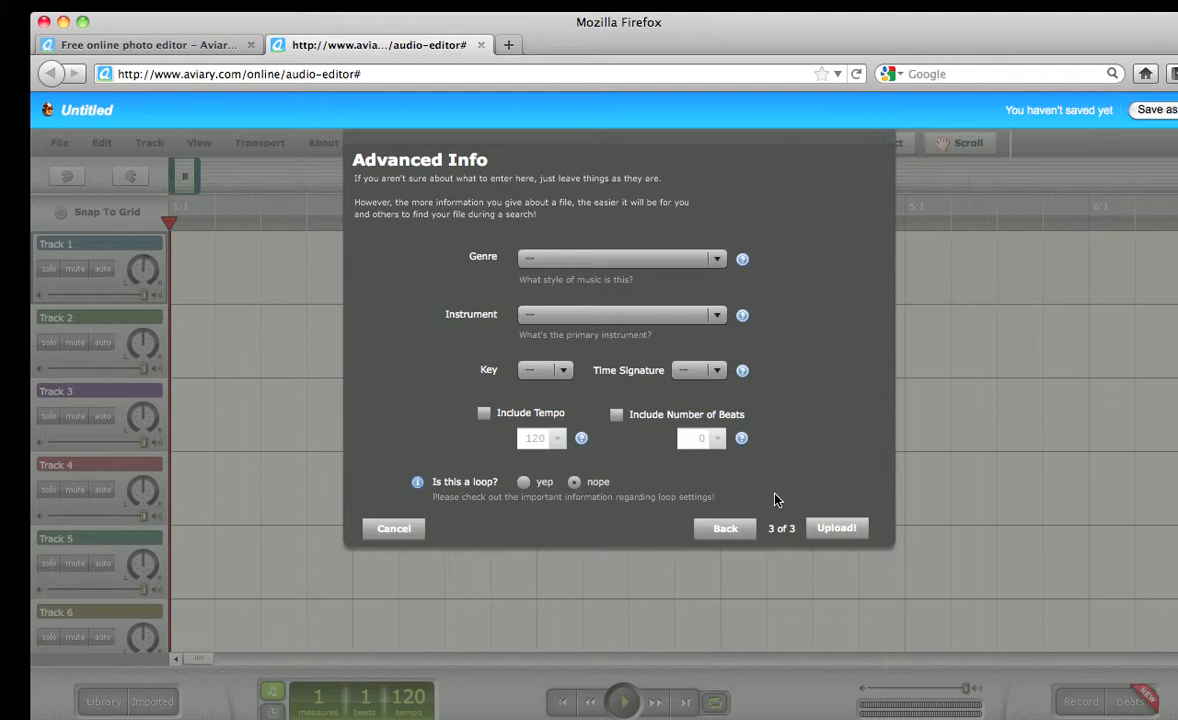
Upload 03_hermana.mp3 with the default advanced settings
{"action": "left_click", "coordinate": [838, 533]}
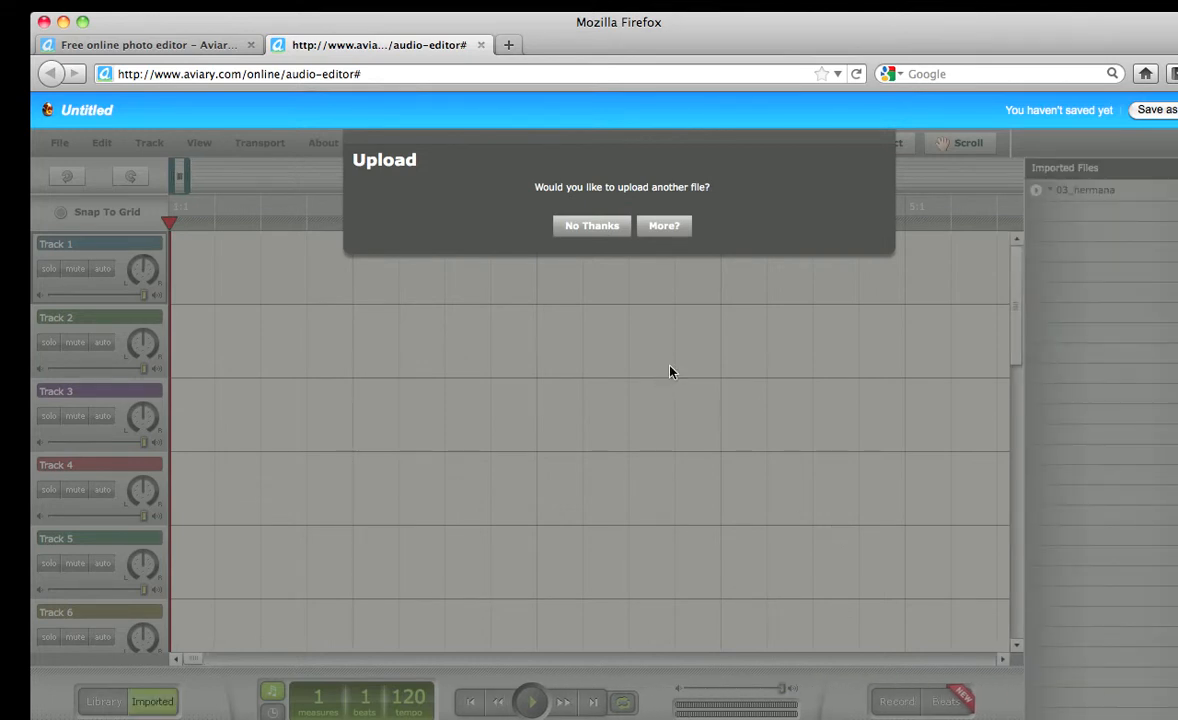
Decline another upload, select 03_hermana in Imported Files and toggle the list off and on
{"action": "left_click", "coordinate": [598, 227]}
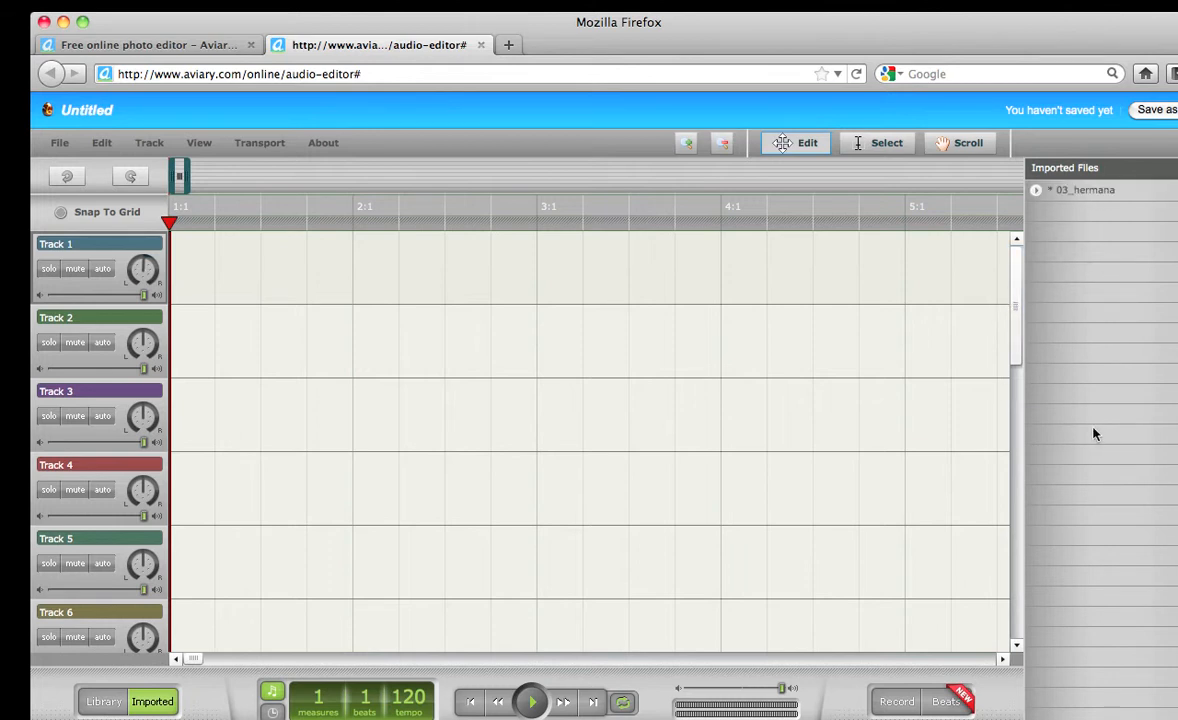
{"action": "left_click", "coordinate": [1095, 198]}
{"action": "left_click", "coordinate": [157, 703]}
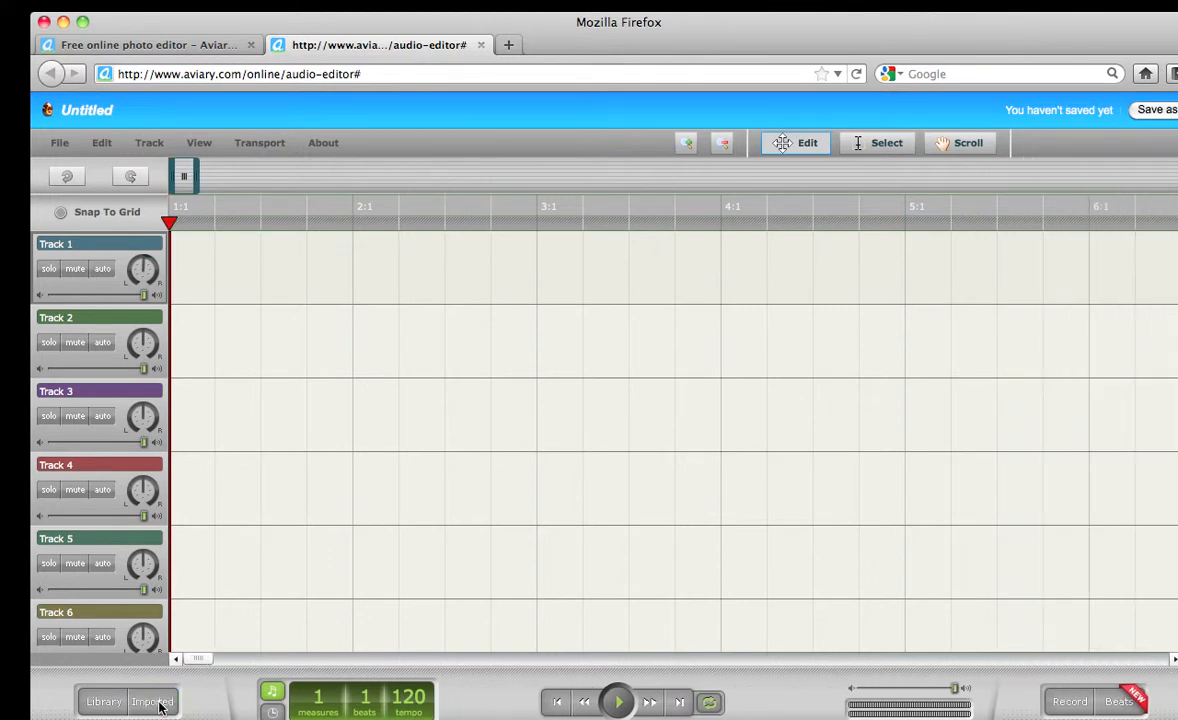
{"action": "left_click", "coordinate": [157, 703]}
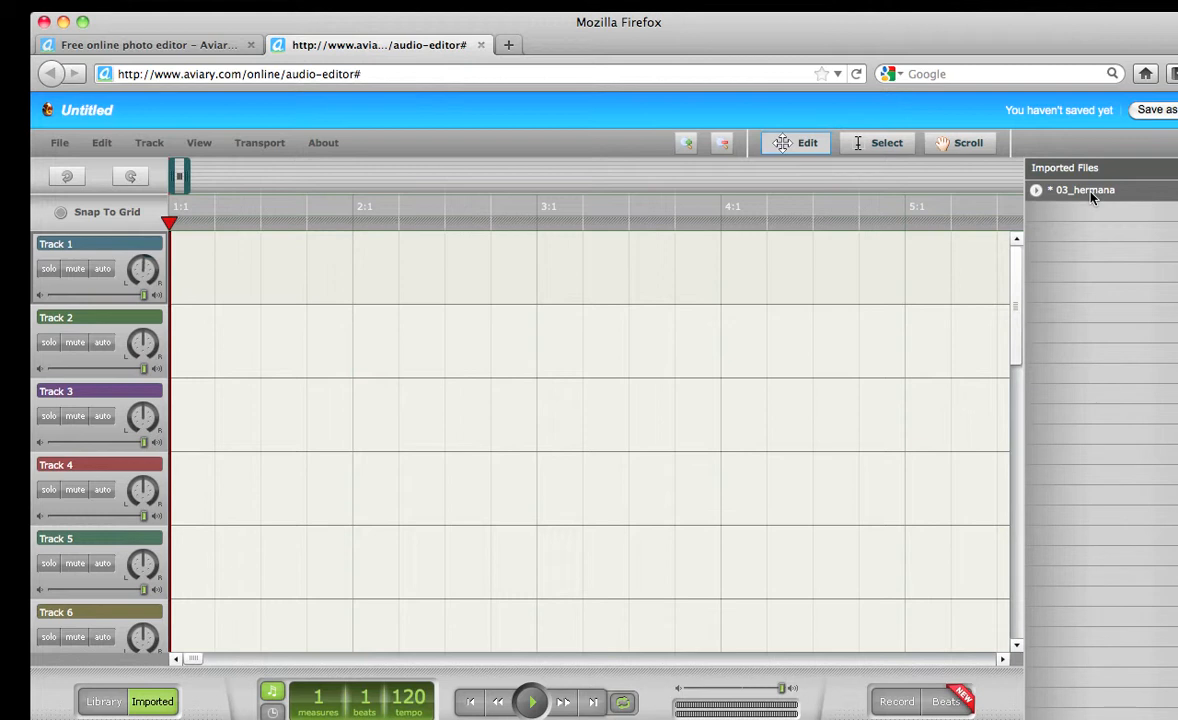
Place 03_hermana.mp3 at the start of Track 1, play part of it, then rewind to 1|1
{"action": "left_click_drag", "start_coordinate": [1092, 197], "coordinate": [310, 266]}
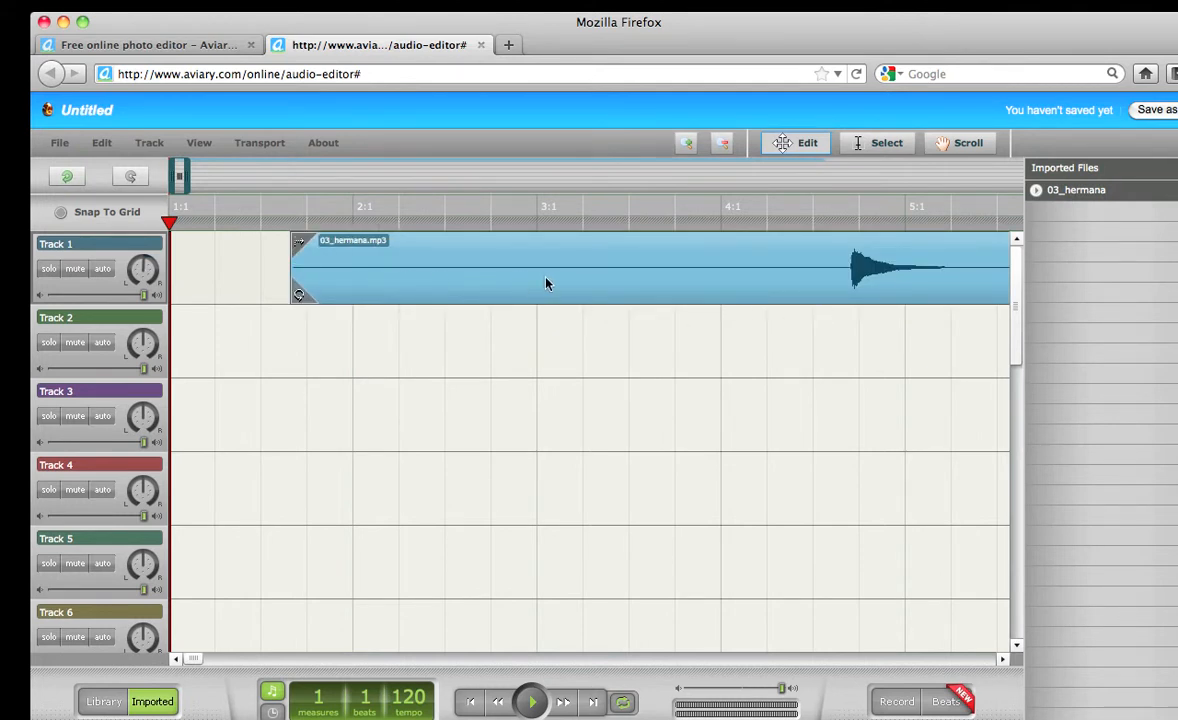
{"action": "left_click_drag", "start_coordinate": [663, 289], "coordinate": [529, 297]}
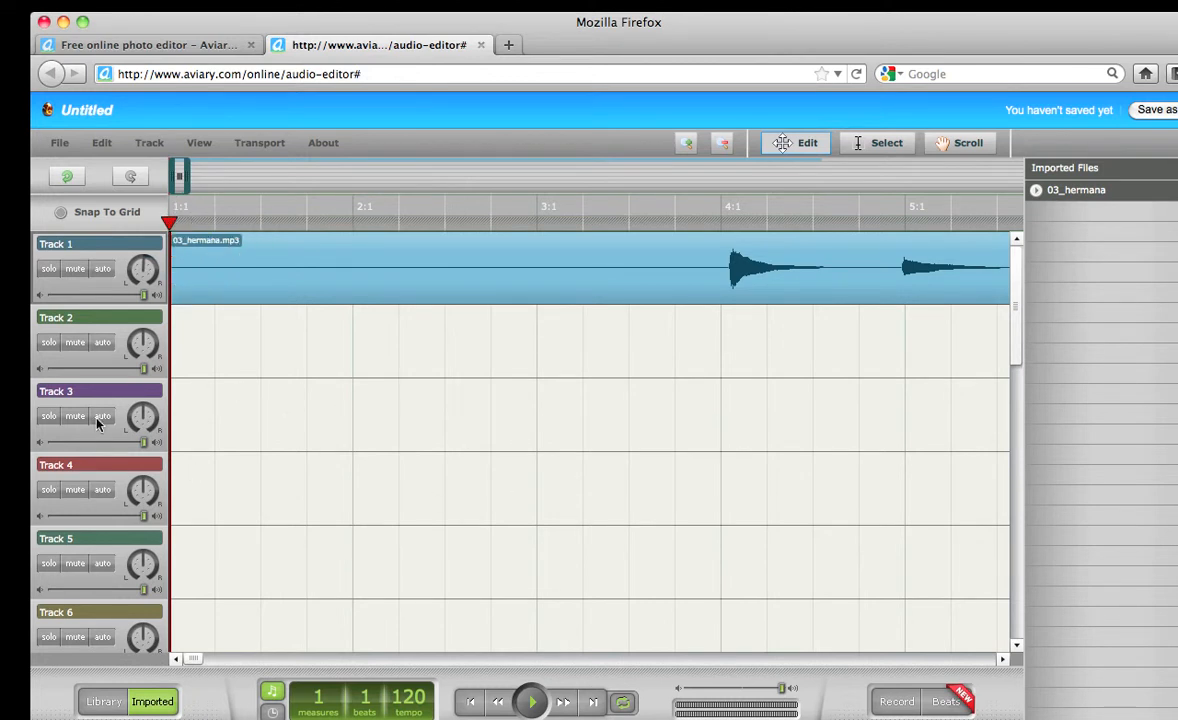
{"action": "left_click_drag", "start_coordinate": [169, 220], "coordinate": [672, 224]}
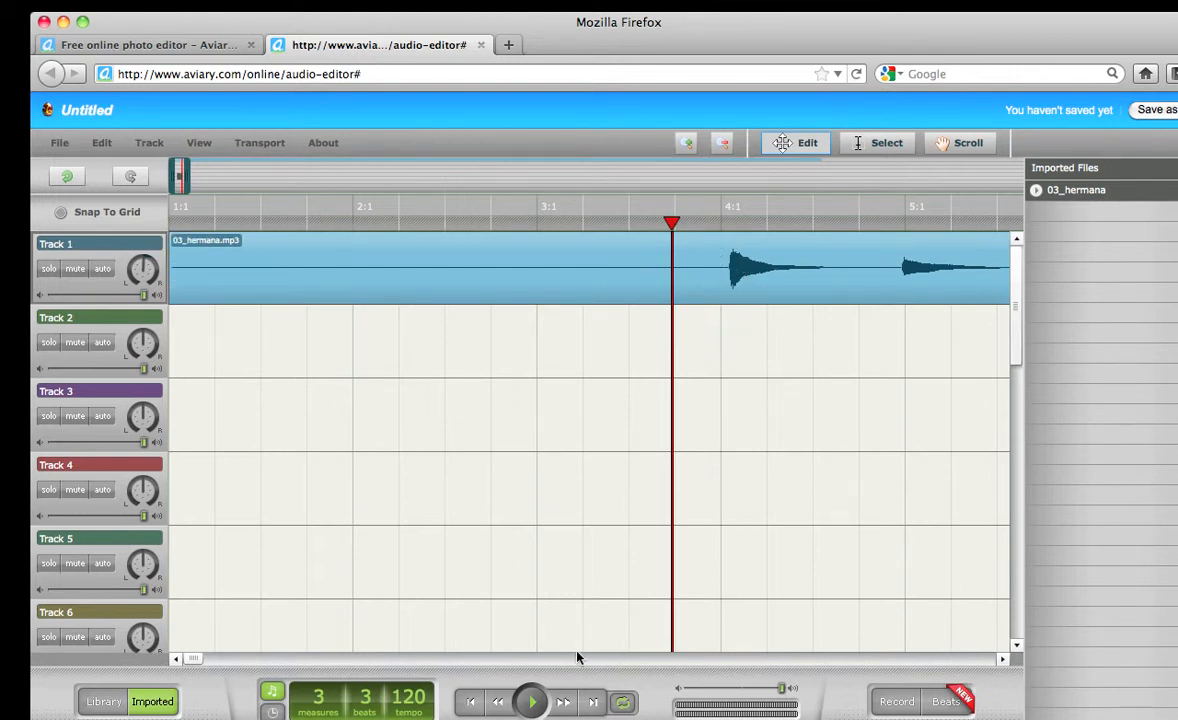
{"action": "left_click", "coordinate": [532, 704]}
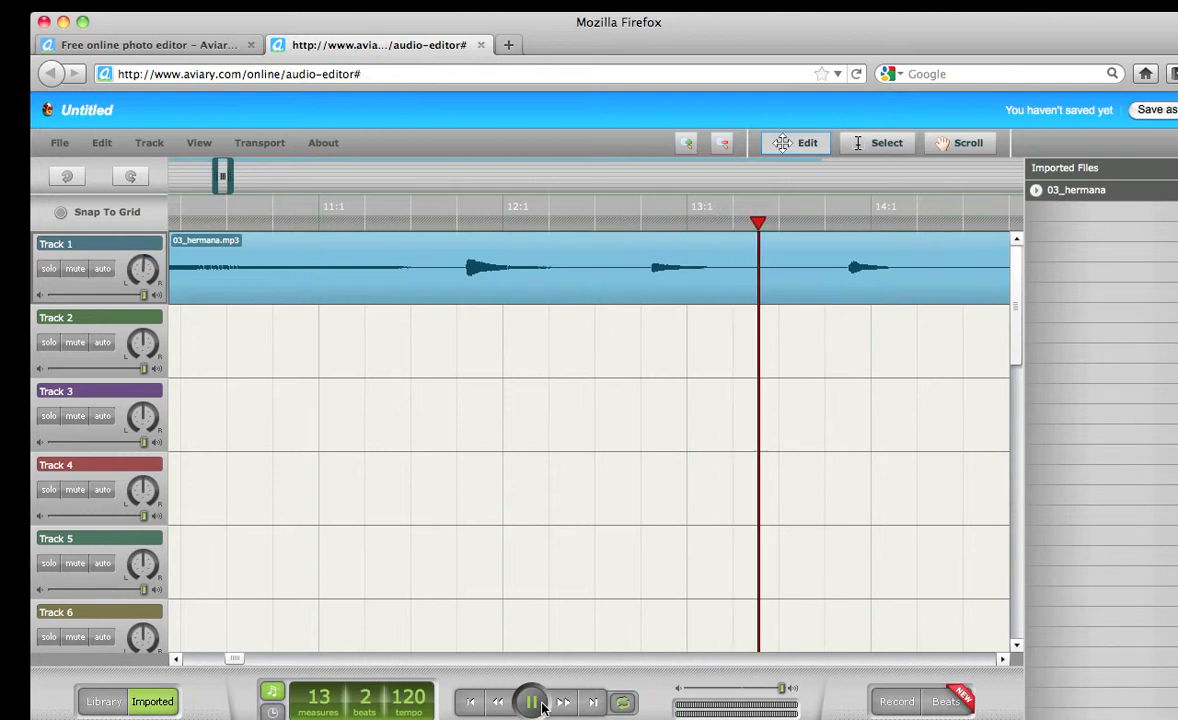
{"action": "left_click", "coordinate": [541, 705]}
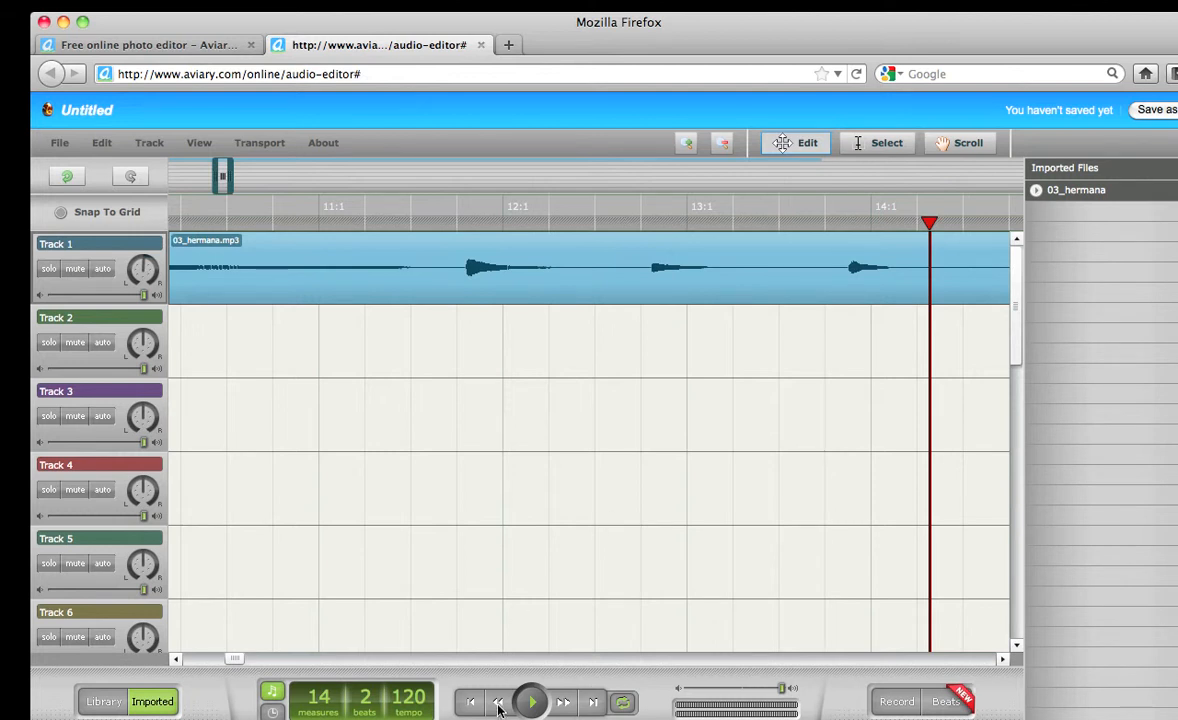
{"action": "left_click_drag", "start_coordinate": [498, 706], "coordinate": [563, 706]}
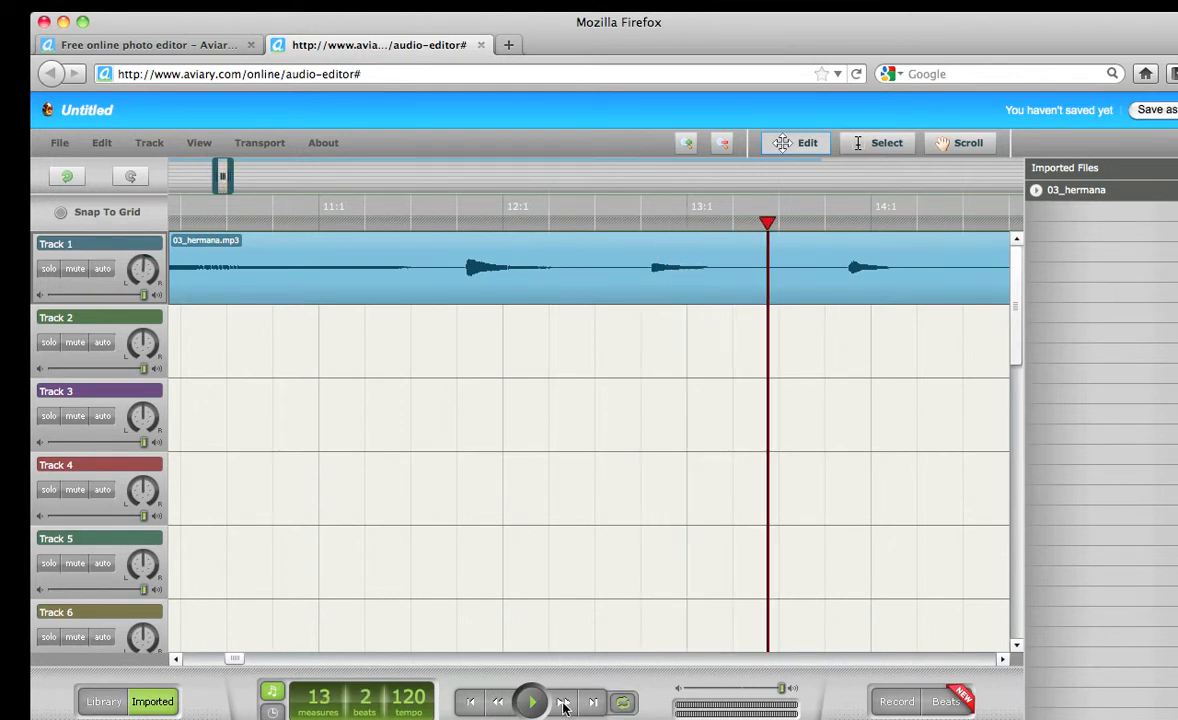
{"action": "left_click", "coordinate": [470, 702]}
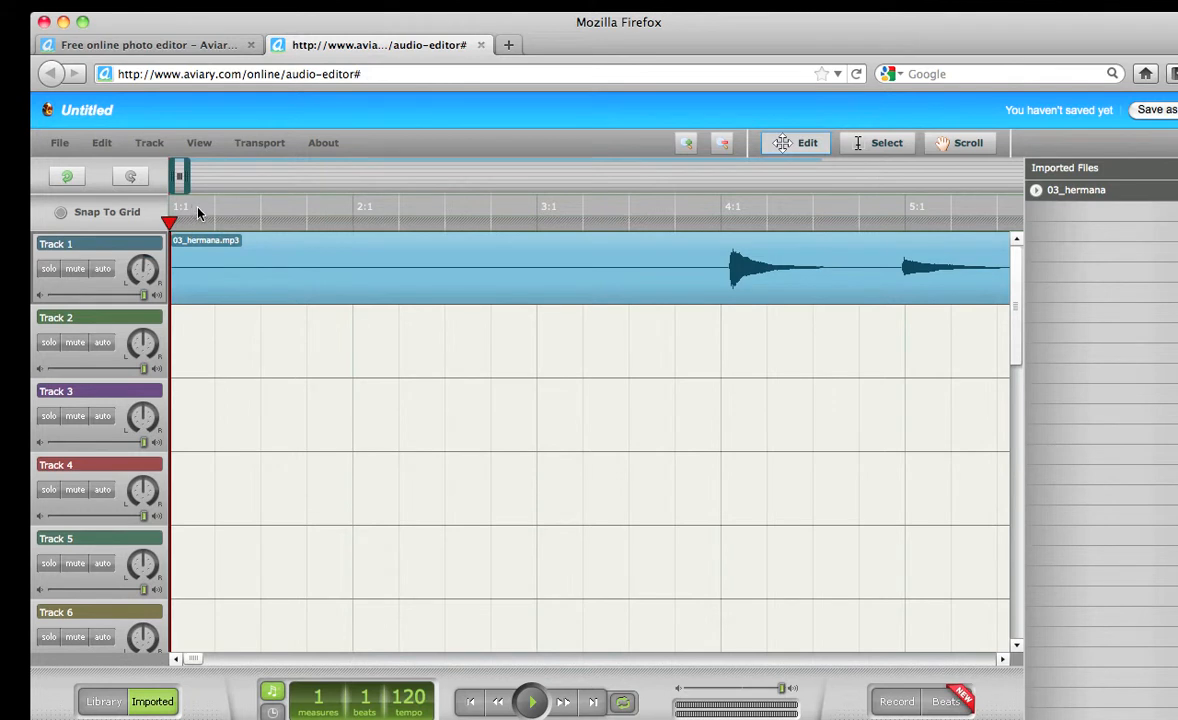
Switch the ruler and counter from measures/beats to minutes and seconds
{"action": "left_click", "coordinate": [273, 714]}
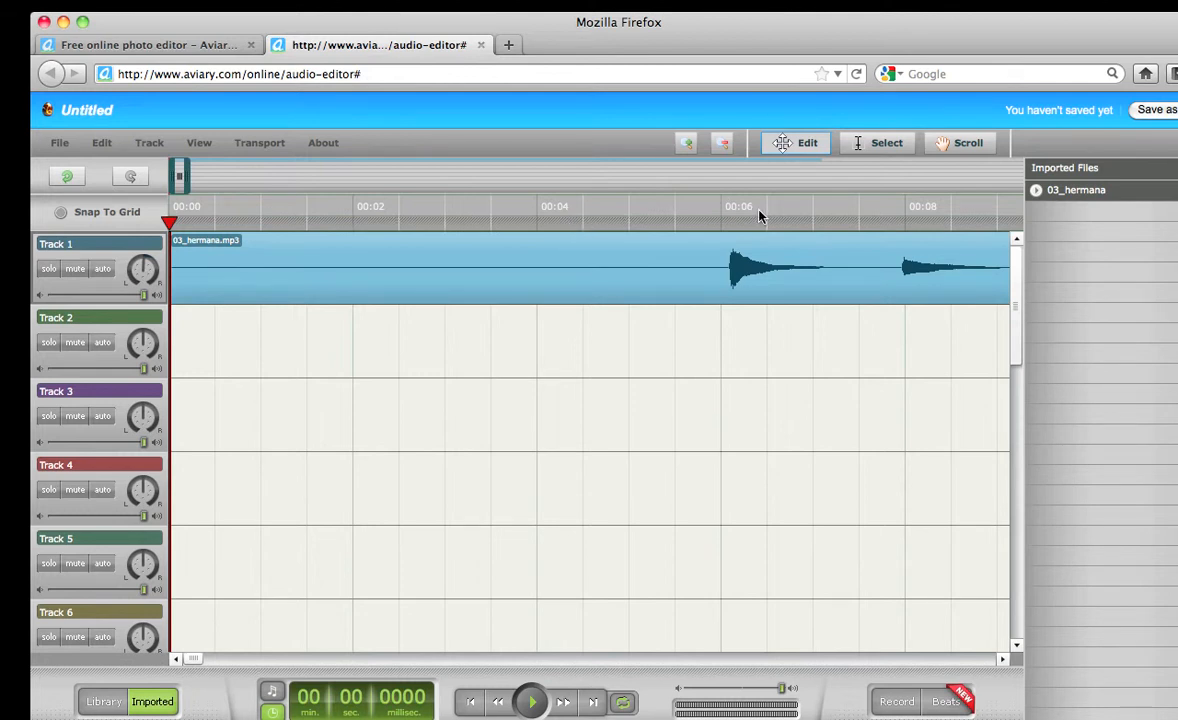
{"action": "mouse_move", "coordinate": [680, 240]}
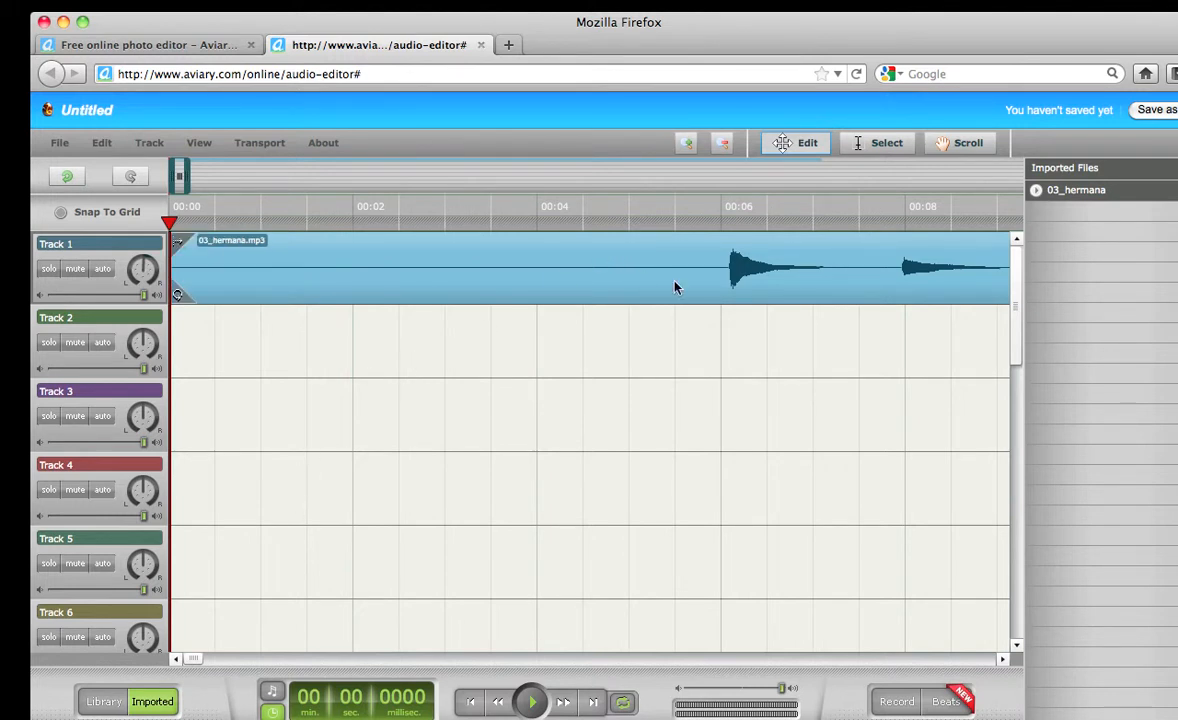
{"action": "mouse_move", "coordinate": [178, 177]}
{"action": "left_mouse_down"}
{"action": "mouse_move", "coordinate": [350, 183]}
{"action": "mouse_move", "coordinate": [172, 178]}
{"action": "left_mouse_up"}
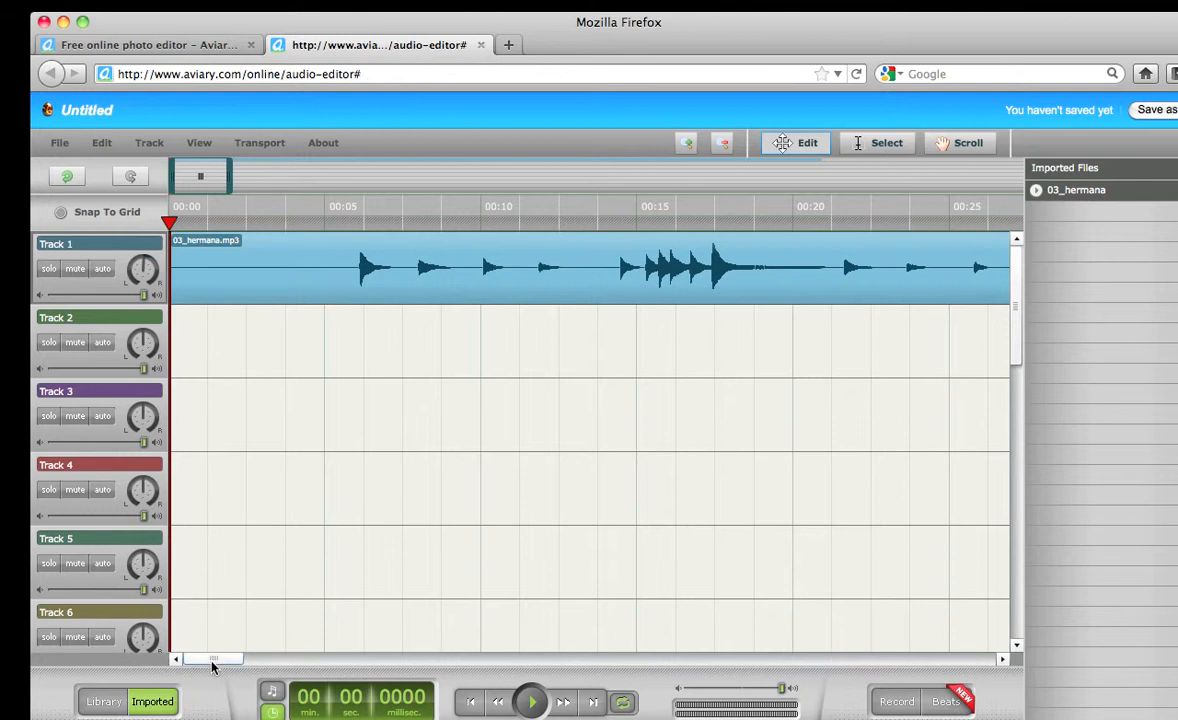
Zoom the timeline out about ten levels to show more of 03_hermana.mp3
{"action": "mouse_move", "coordinate": [222, 658]}
{"action": "left_mouse_down"}
{"action": "mouse_move", "coordinate": [283, 659]}
{"action": "mouse_move", "coordinate": [176, 659]}
{"action": "left_mouse_up"}
{"action": "left_click", "coordinate": [723, 144]}
{"action": "left_click", "coordinate": [726, 148]}
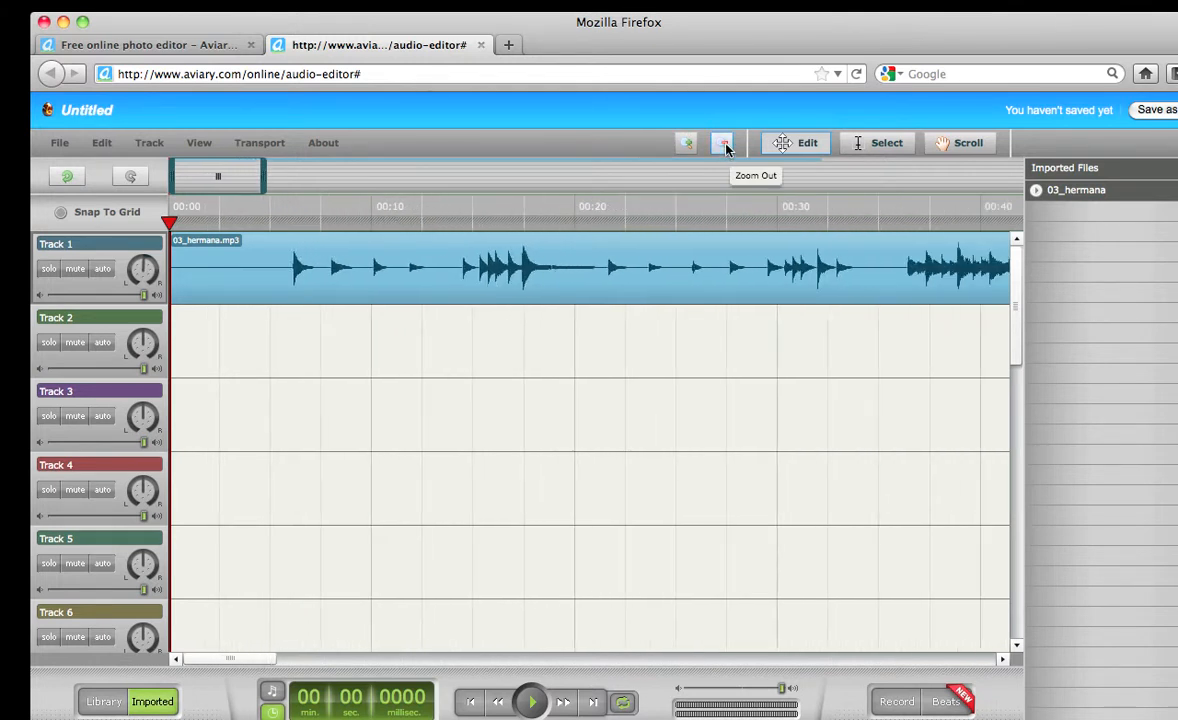
{"action": "left_click", "coordinate": [726, 148]}
{"action": "left_click", "coordinate": [726, 148]}
{"action": "left_click", "coordinate": [726, 148]}
{"action": "left_click", "coordinate": [726, 148]}
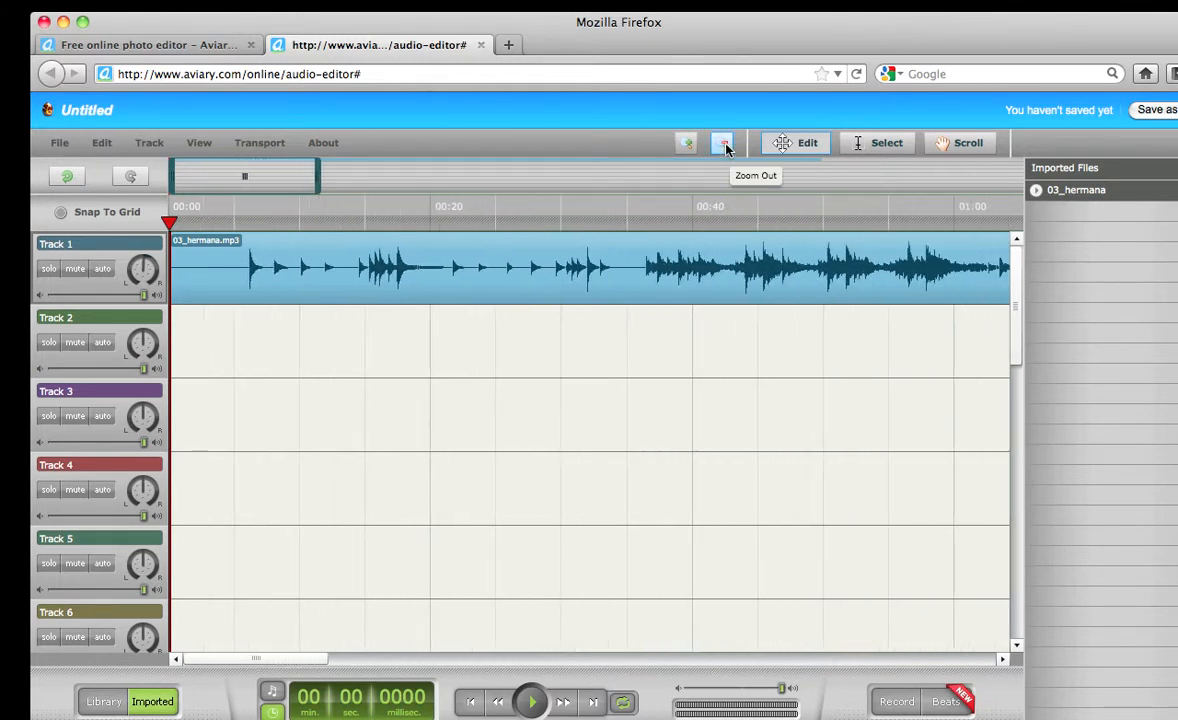
{"action": "left_click", "coordinate": [726, 148]}
{"action": "left_click", "coordinate": [726, 148]}
{"action": "left_click", "coordinate": [726, 148]}
{"action": "left_click", "coordinate": [726, 148]}
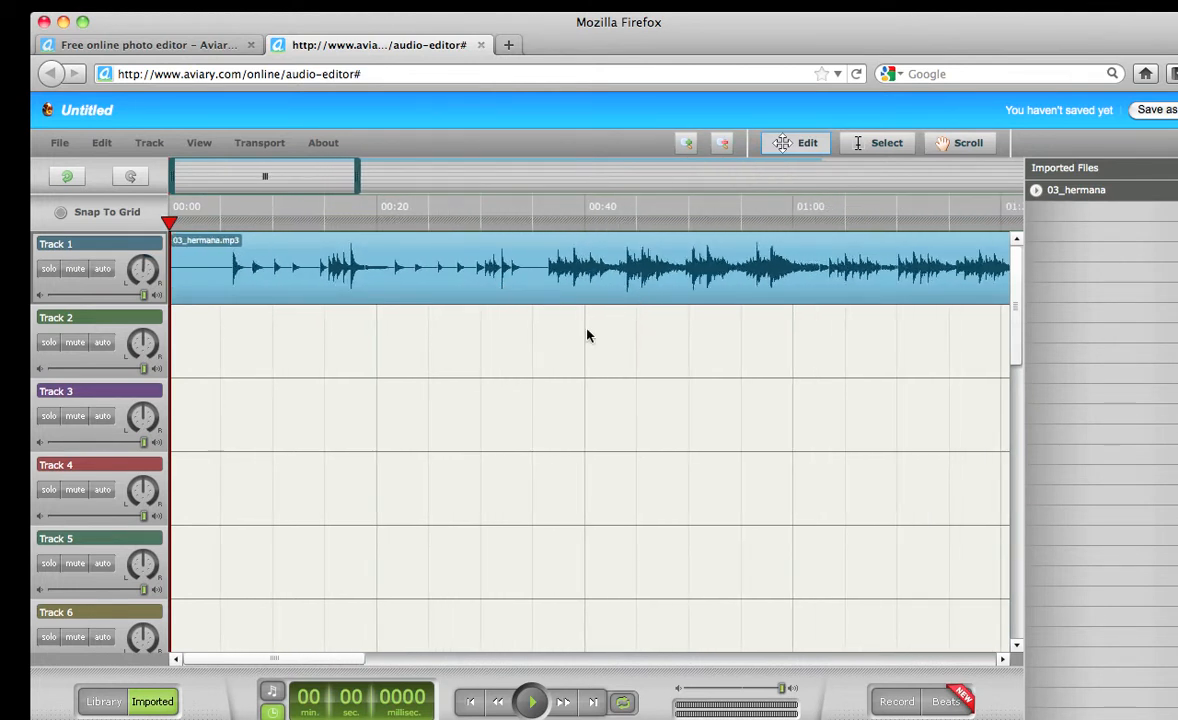
Move the overview box to check the song's end, then bring the view back to 00:00
{"action": "left_click_drag", "start_coordinate": [291, 182], "coordinate": [267, 181]}
{"action": "left_click_drag", "start_coordinate": [308, 179], "coordinate": [905, 160]}
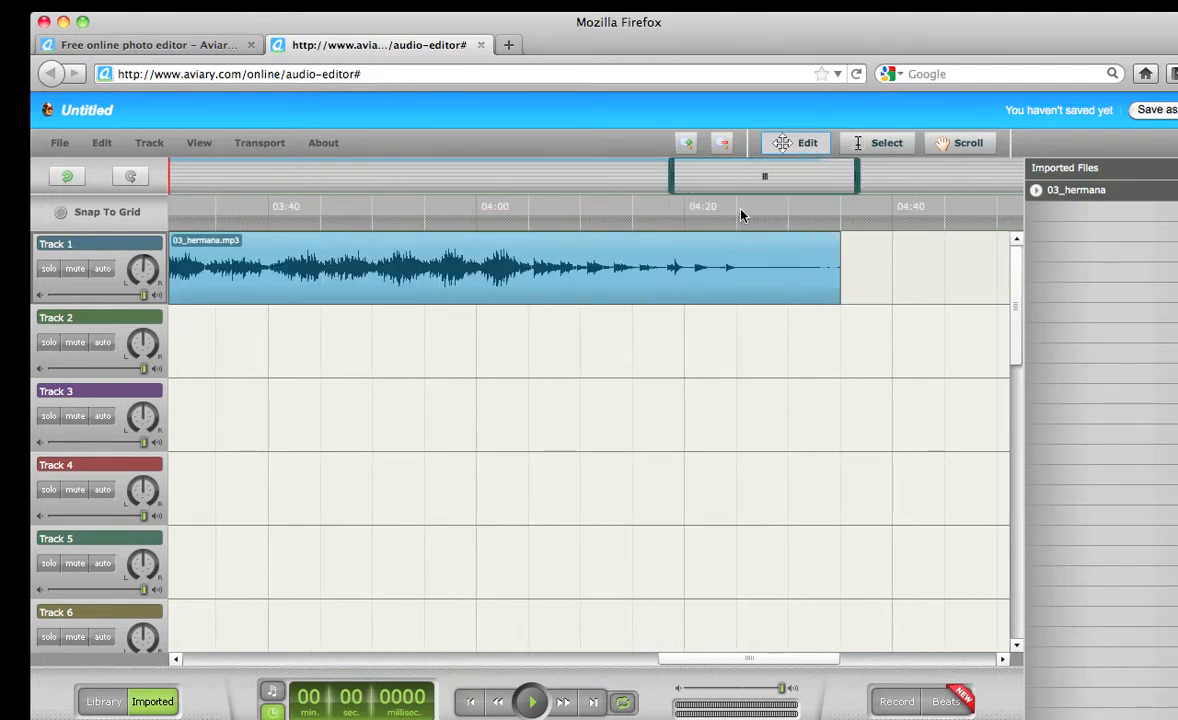
{"action": "left_click", "coordinate": [821, 184]}
{"action": "left_click_drag", "start_coordinate": [808, 178], "coordinate": [236, 214]}
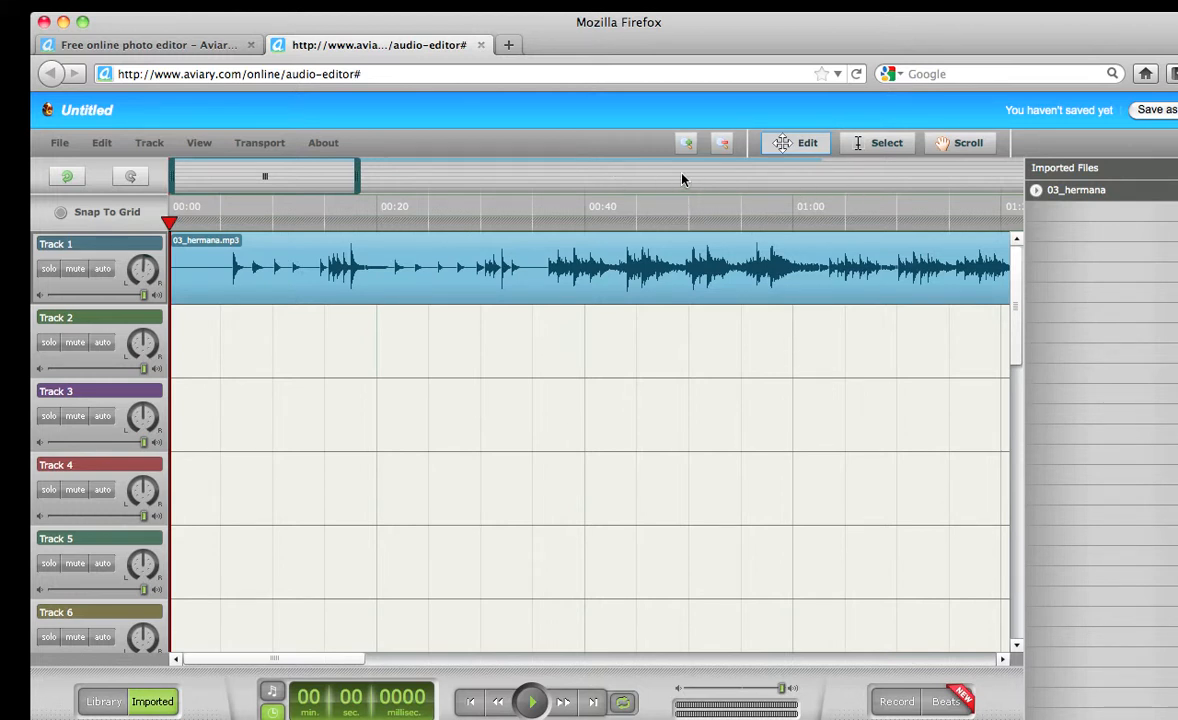
Mark the 00:05–00:21 stretch of Track 1's clip with the Select tool and show the Edit commands
{"action": "left_click", "coordinate": [879, 144]}
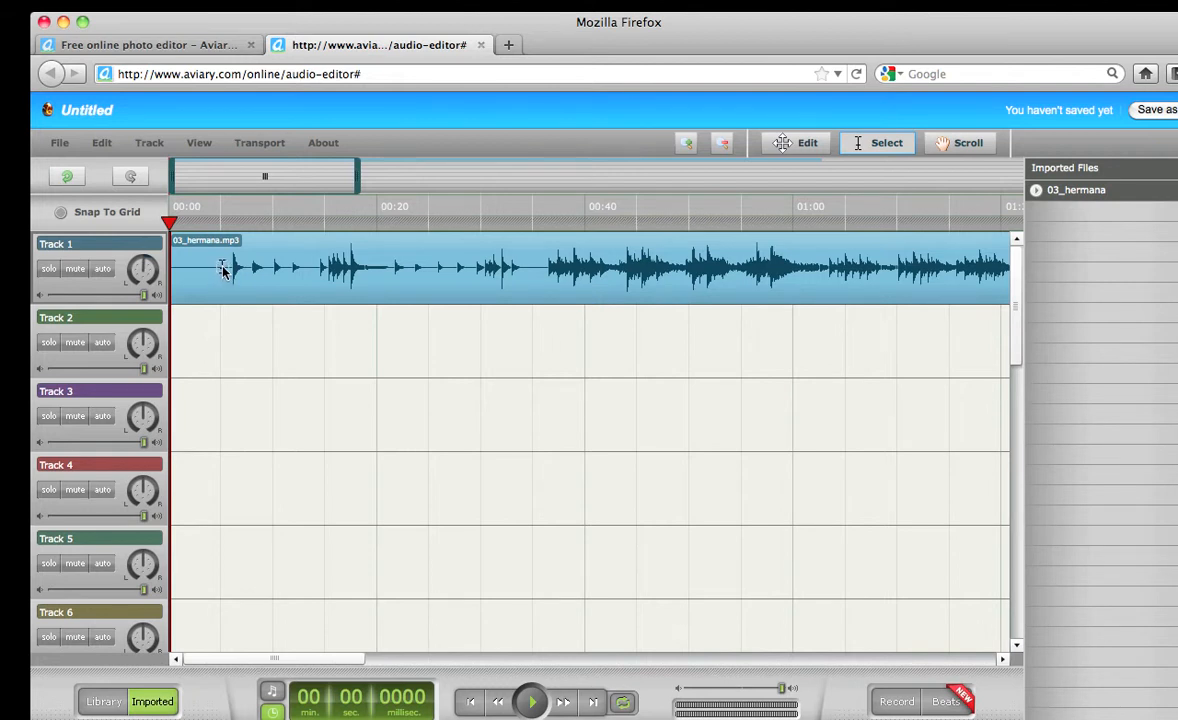
{"action": "left_click_drag", "start_coordinate": [222, 268], "coordinate": [391, 284]}
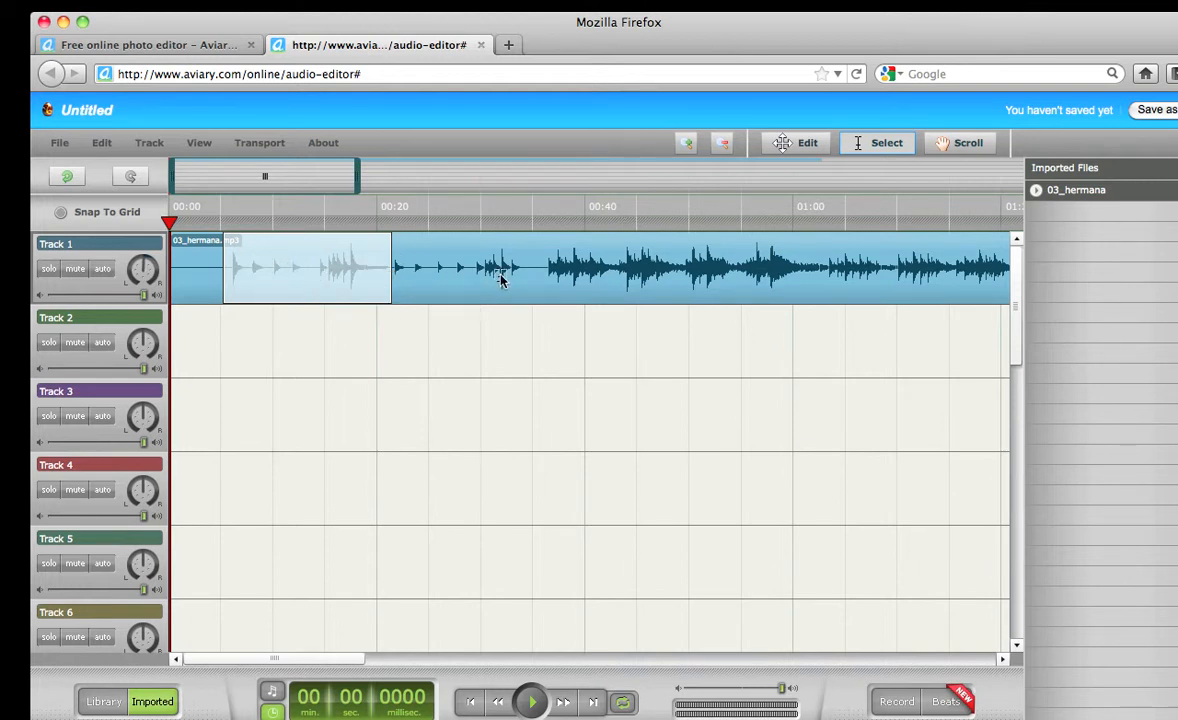
{"action": "left_click", "coordinate": [103, 143]}
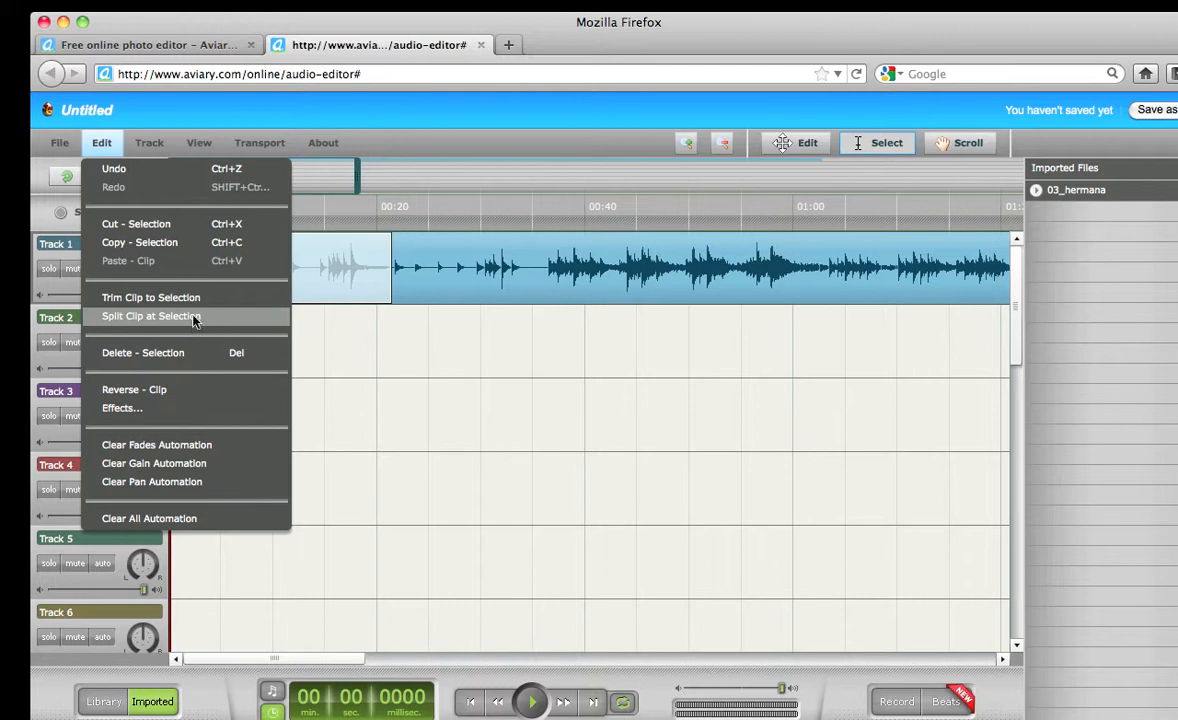
Trim the clip to the 00:05–00:21 selection, undo the trim, and return to the Select tool
{"action": "left_click", "coordinate": [160, 298]}
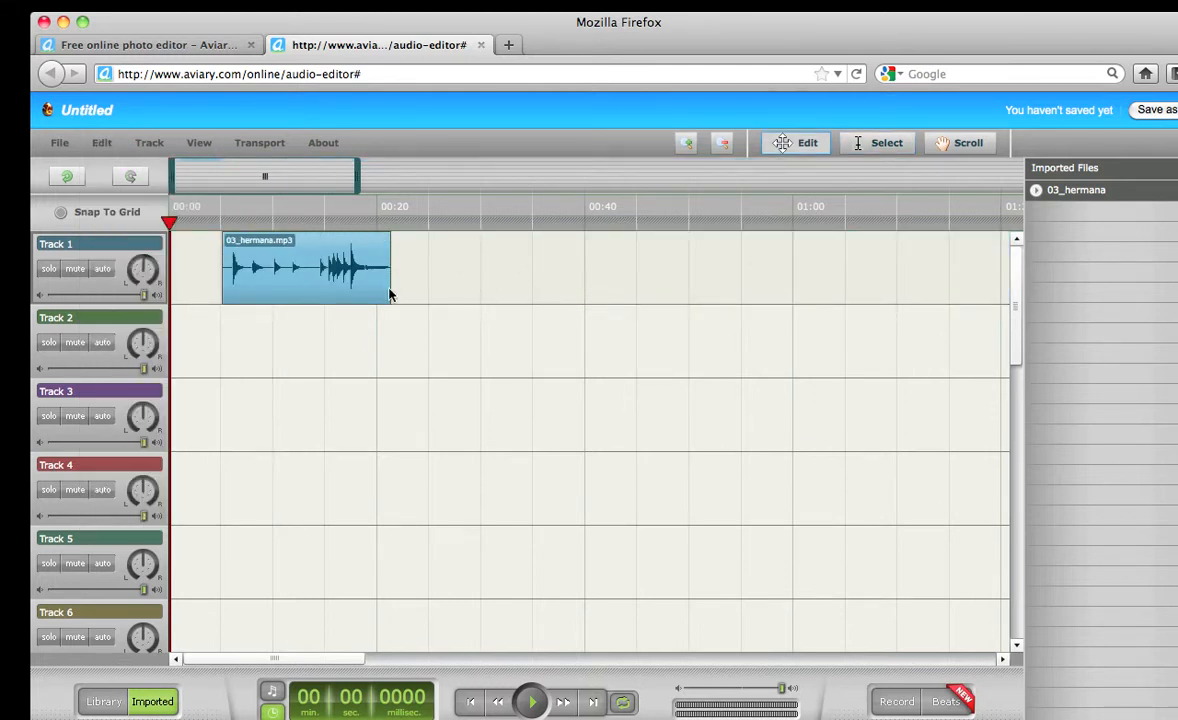
{"action": "mouse_move", "coordinate": [296, 278]}
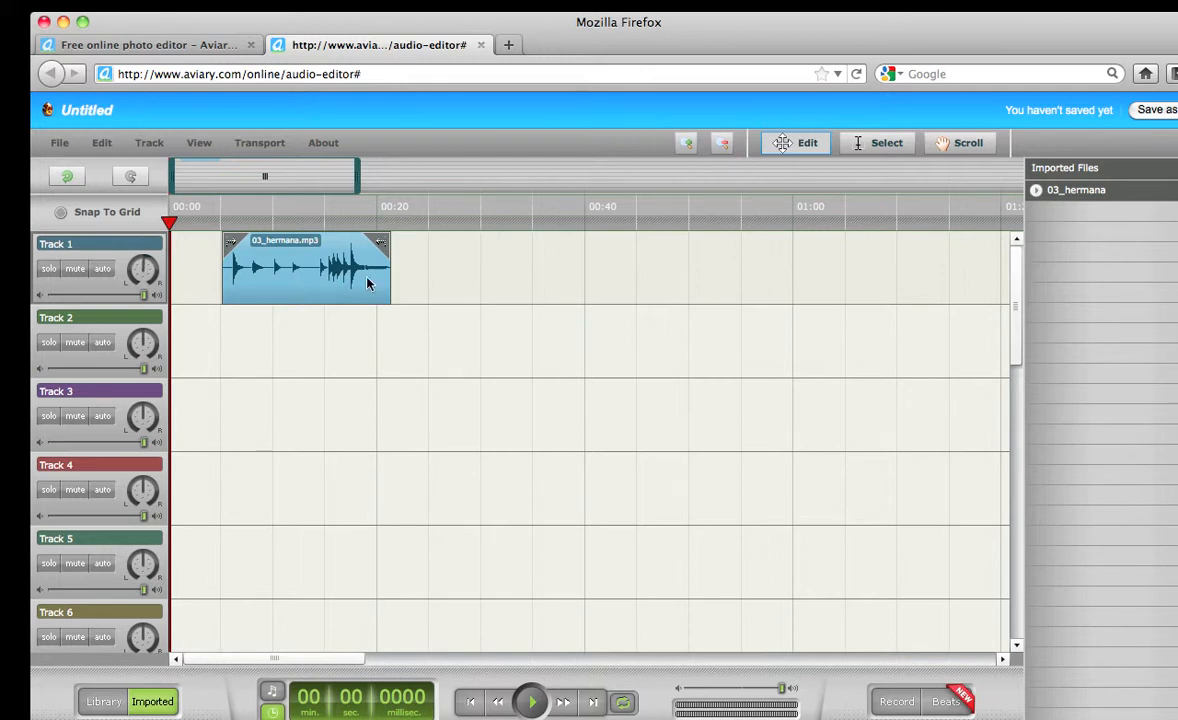
{"action": "left_click", "coordinate": [101, 143]}
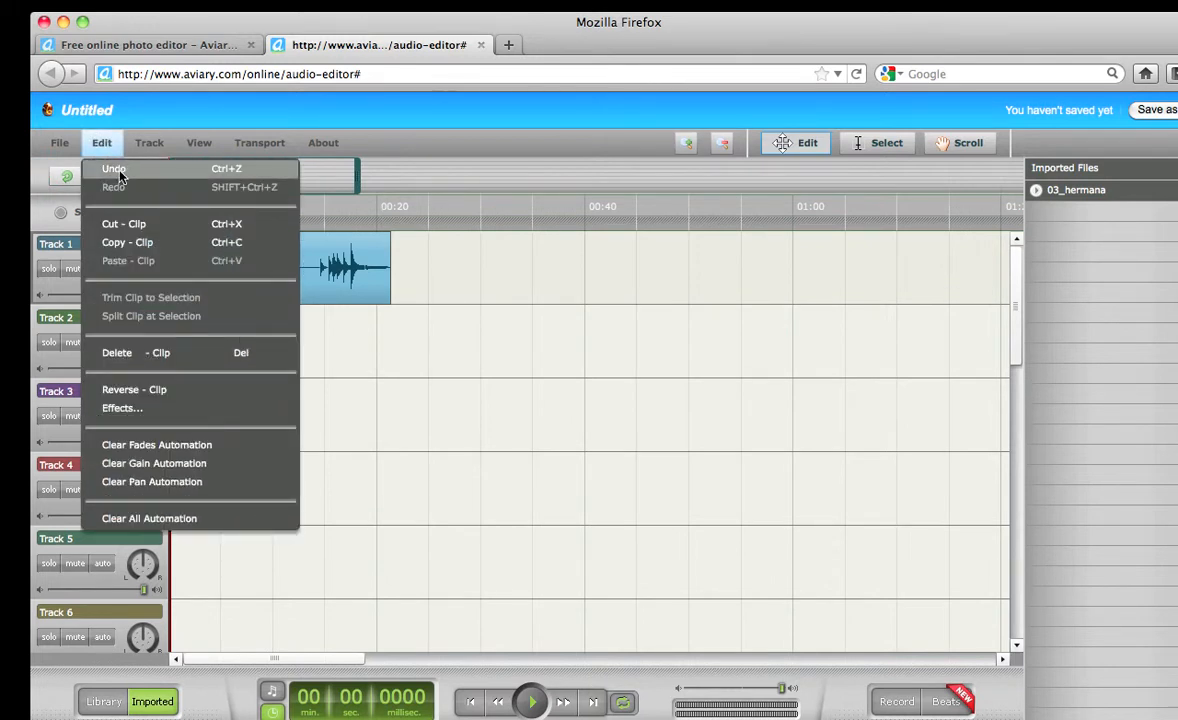
{"action": "left_click", "coordinate": [114, 169]}
{"action": "left_click", "coordinate": [887, 143]}
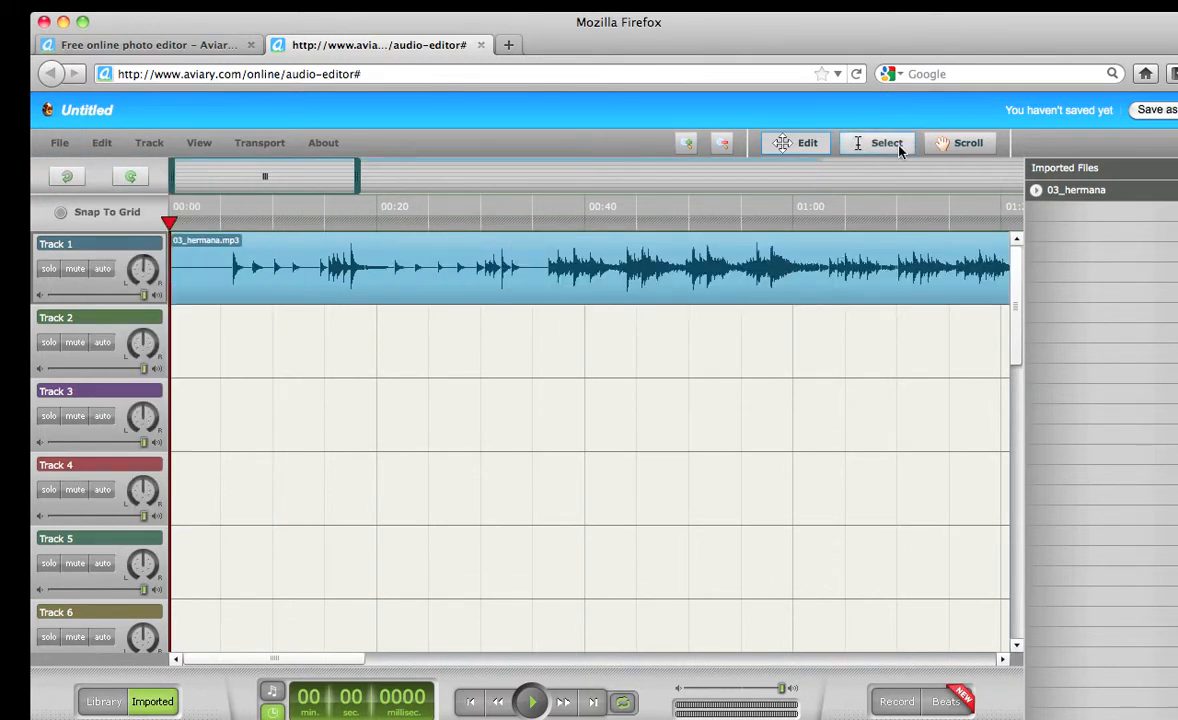
Mark 00:05–00:21 on Track 1 and use Split Clip at Selection to cut the clip at both edges
{"action": "left_click_drag", "start_coordinate": [222, 278], "coordinate": [391, 281]}
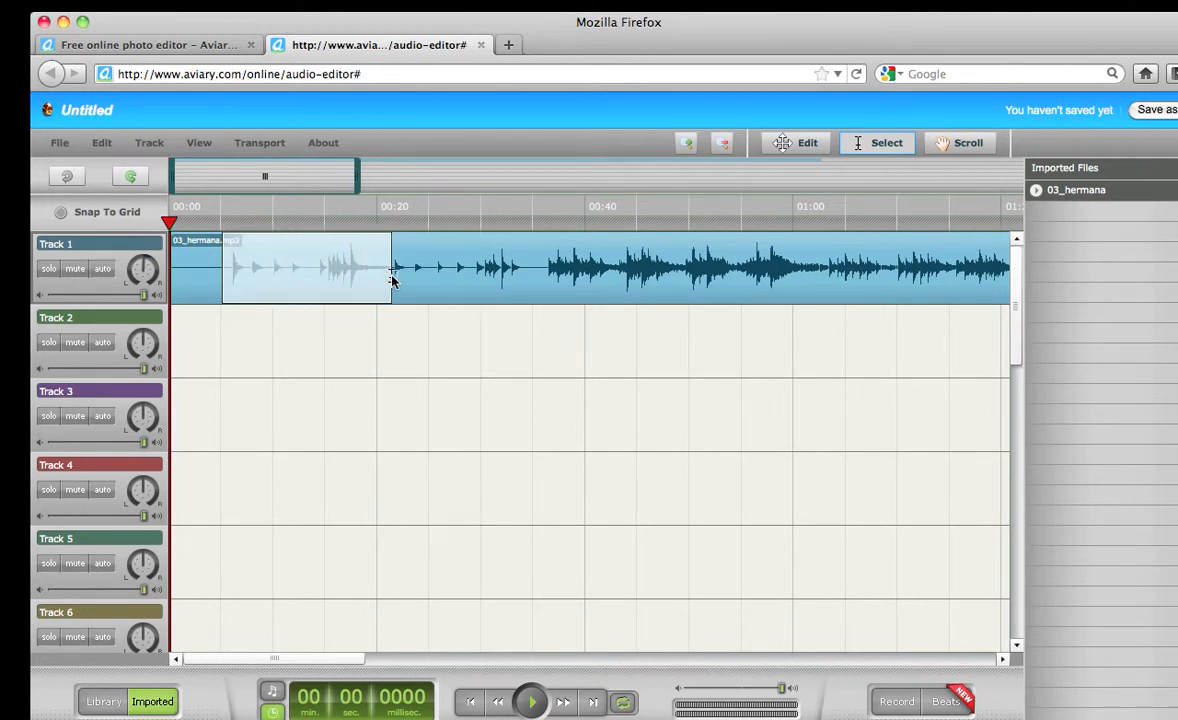
{"action": "left_click", "coordinate": [102, 143]}
{"action": "left_click", "coordinate": [150, 316]}
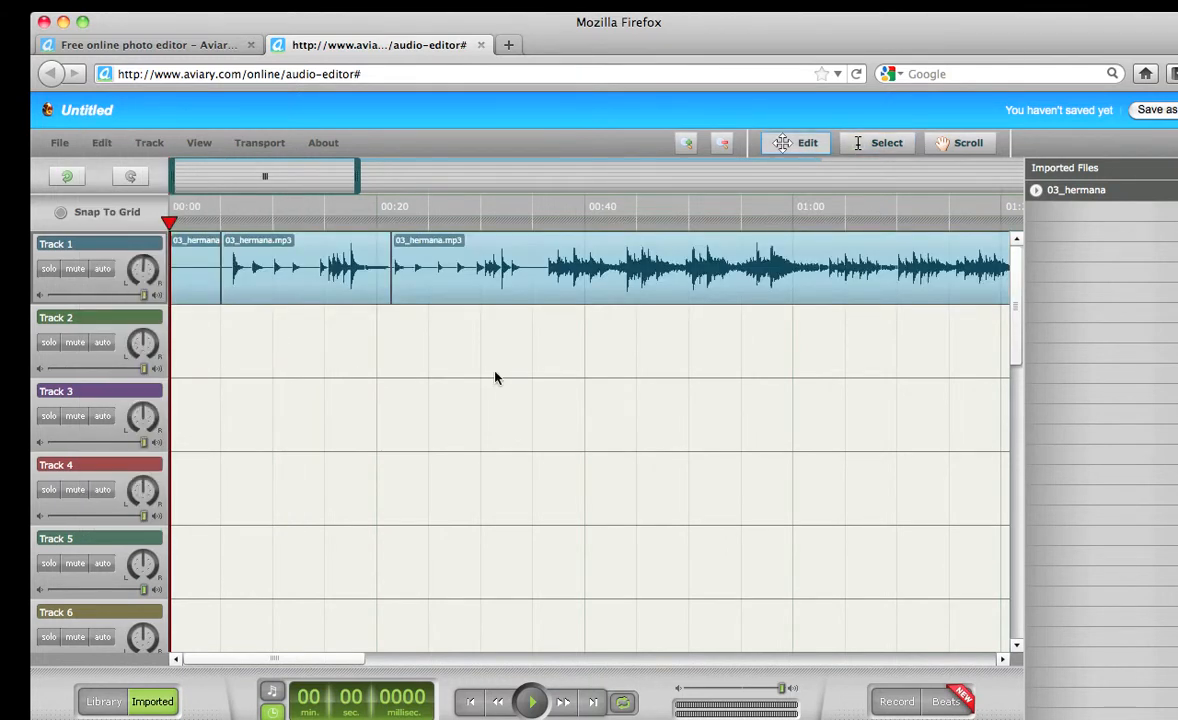
{"action": "mouse_move", "coordinate": [230, 242]}
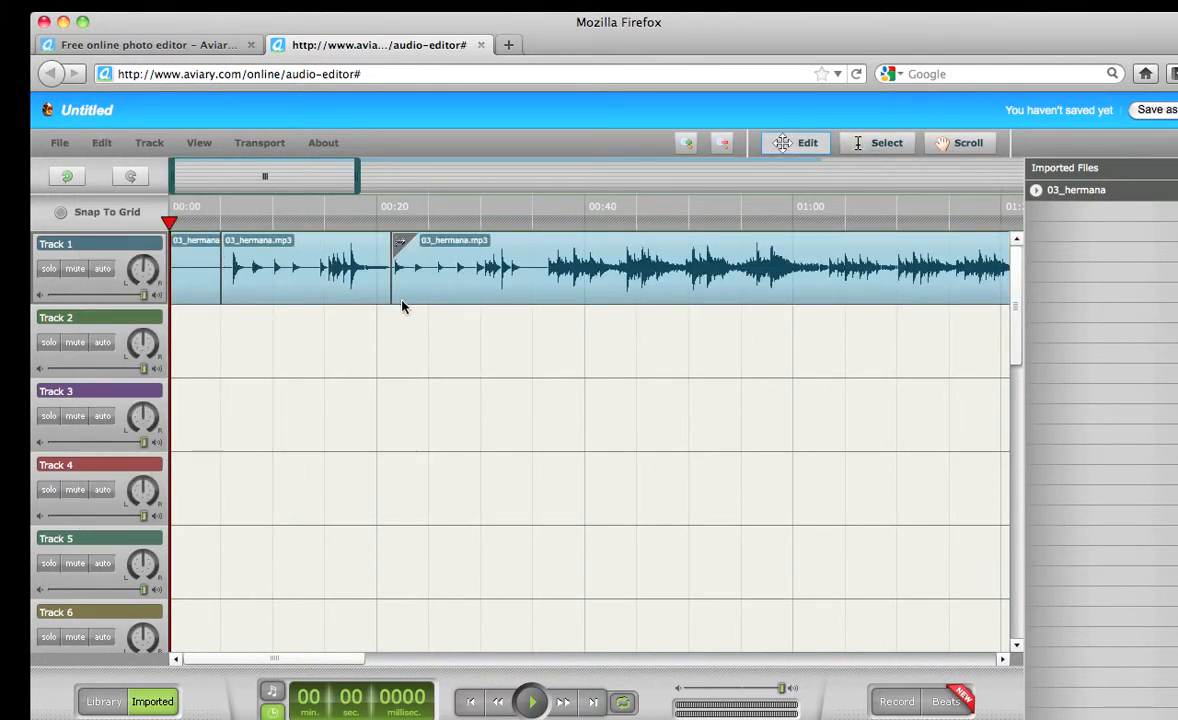
{"action": "mouse_move", "coordinate": [518, 281]}
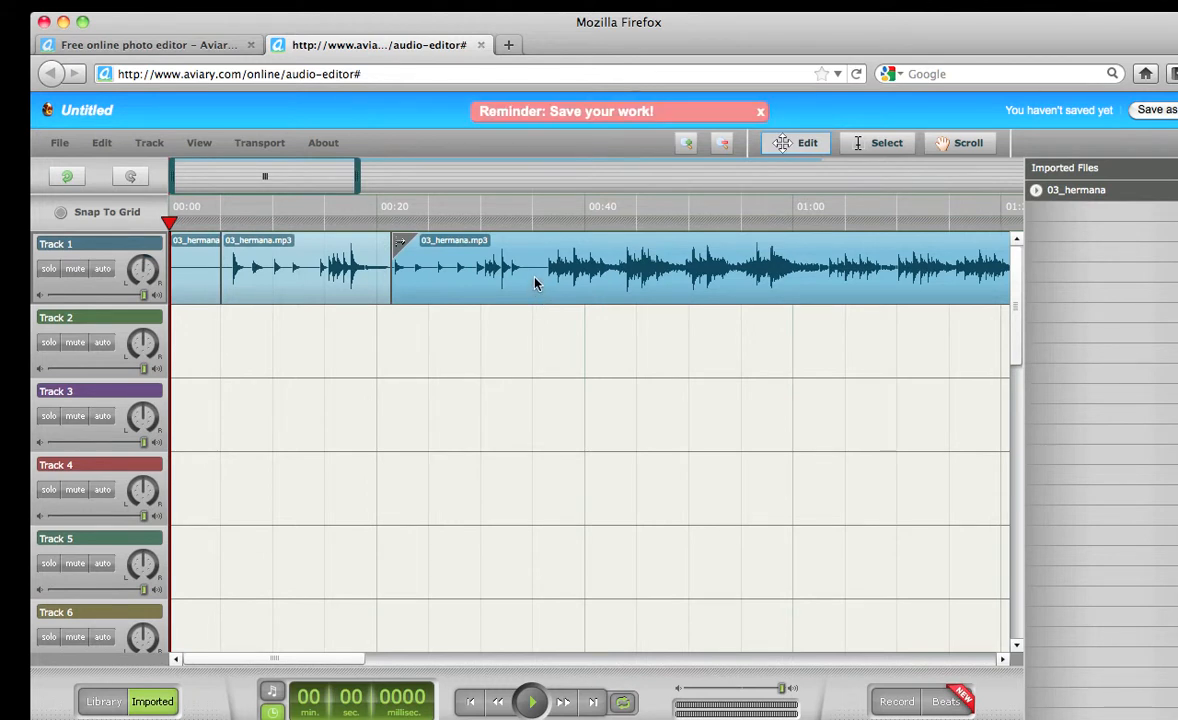
Delete the piece after 00:21 and the short opening piece, then undo the opening piece's deletion
{"action": "key", "text": "Delete"}
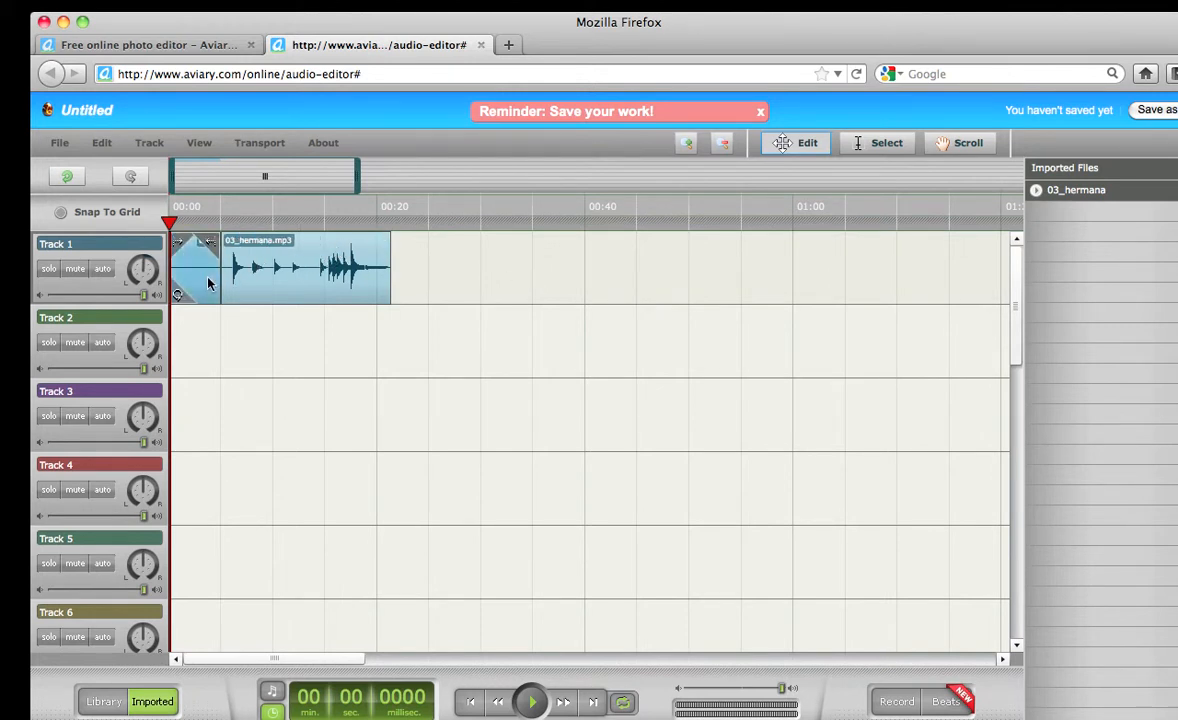
{"action": "key", "text": "Delete"}
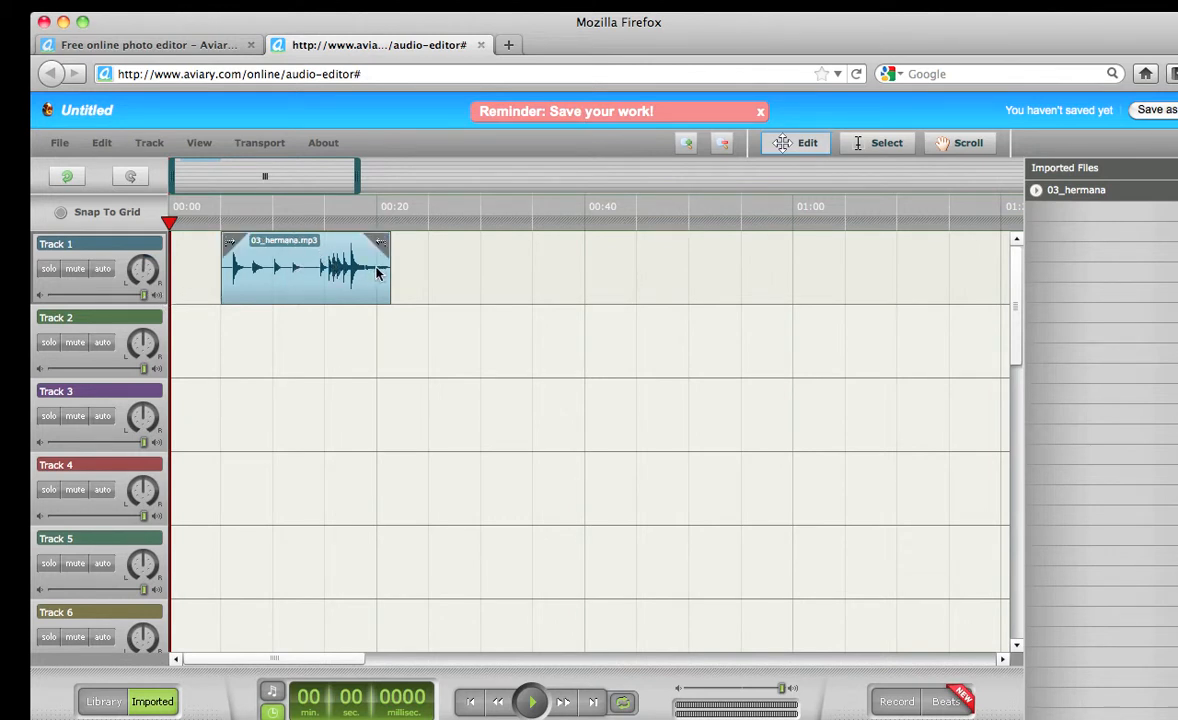
{"action": "left_click", "coordinate": [104, 144]}
{"action": "left_click", "coordinate": [104, 144]}
Remove the opening piece again through the track commands, then undo to bring it back
{"action": "left_click", "coordinate": [104, 144]}
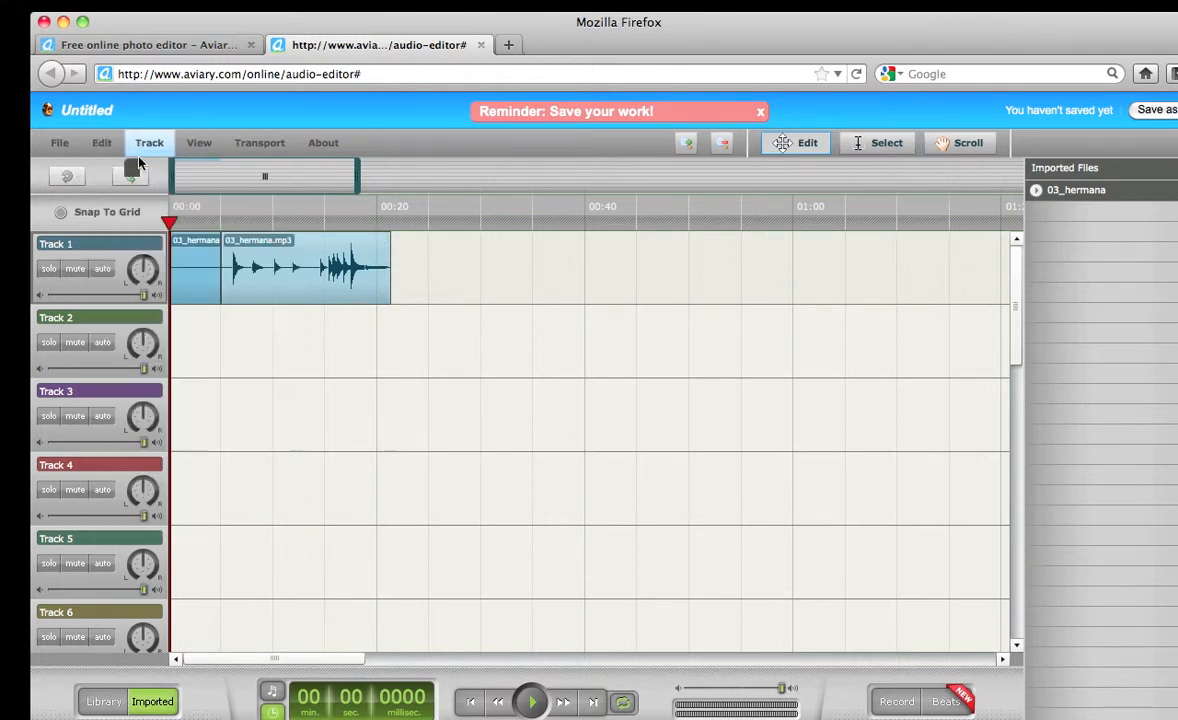
{"action": "left_click", "coordinate": [130, 144]}
{"action": "left_click", "coordinate": [130, 177]}
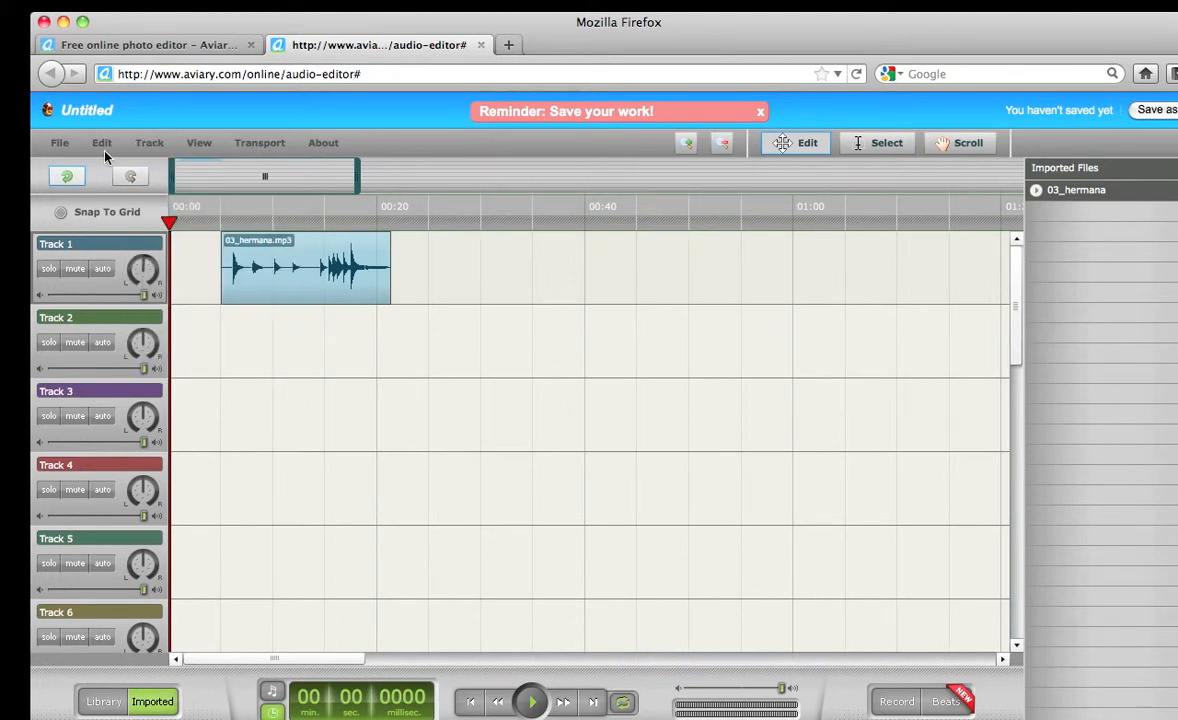
{"action": "left_click", "coordinate": [102, 143]}
{"action": "left_click", "coordinate": [110, 170]}
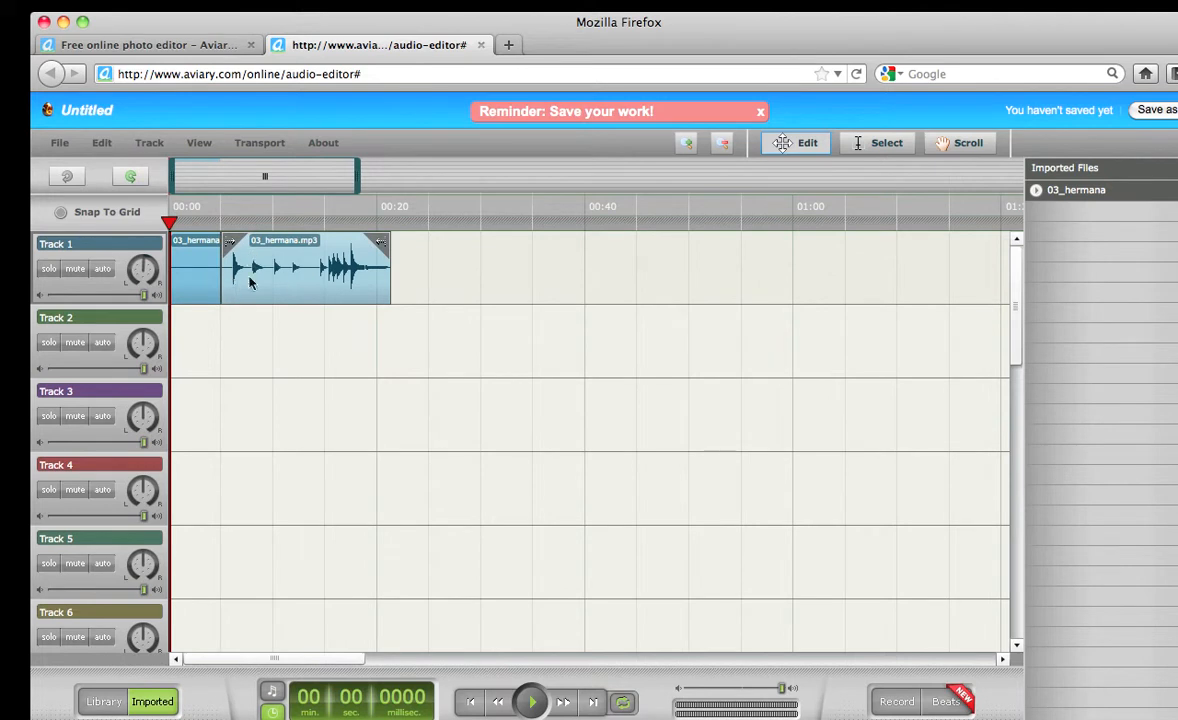
{"action": "left_click_drag", "start_coordinate": [199, 286], "coordinate": [177, 263]}
{"action": "mouse_move", "coordinate": [198, 283]}
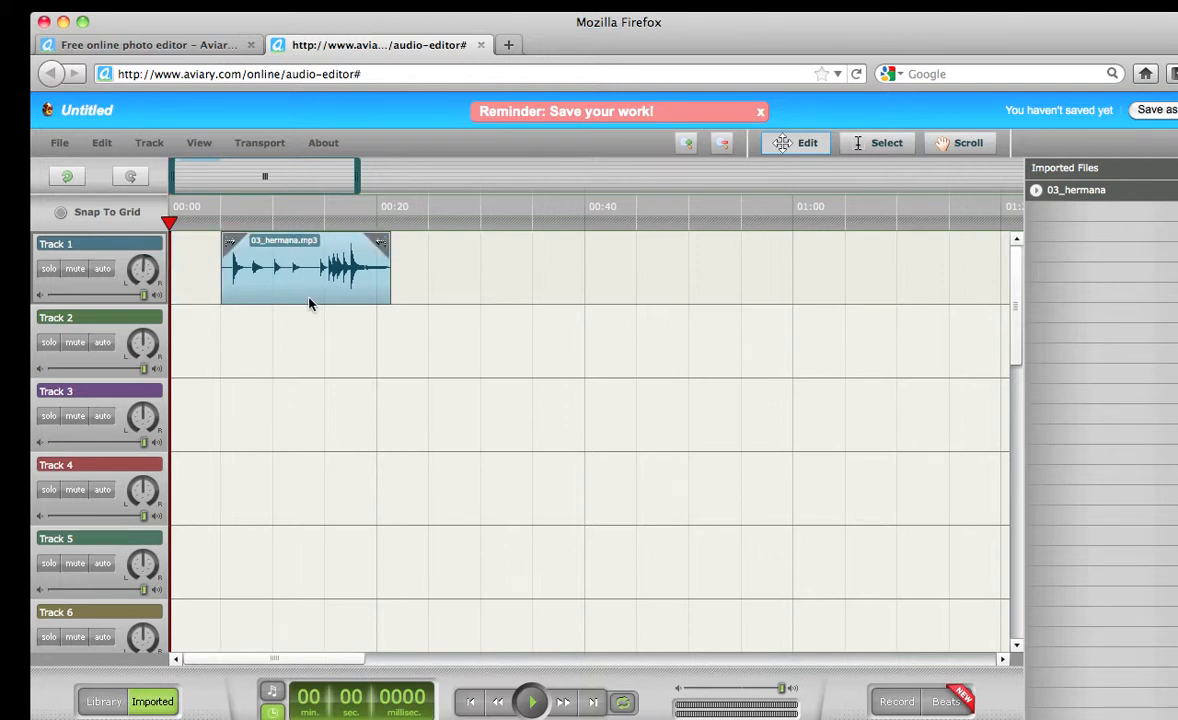
Move the trimmed clip to 00:00 and drop another 03_hermana copy onto Track 2 at about 00:26
{"action": "left_click_drag", "start_coordinate": [306, 302], "coordinate": [255, 302]}
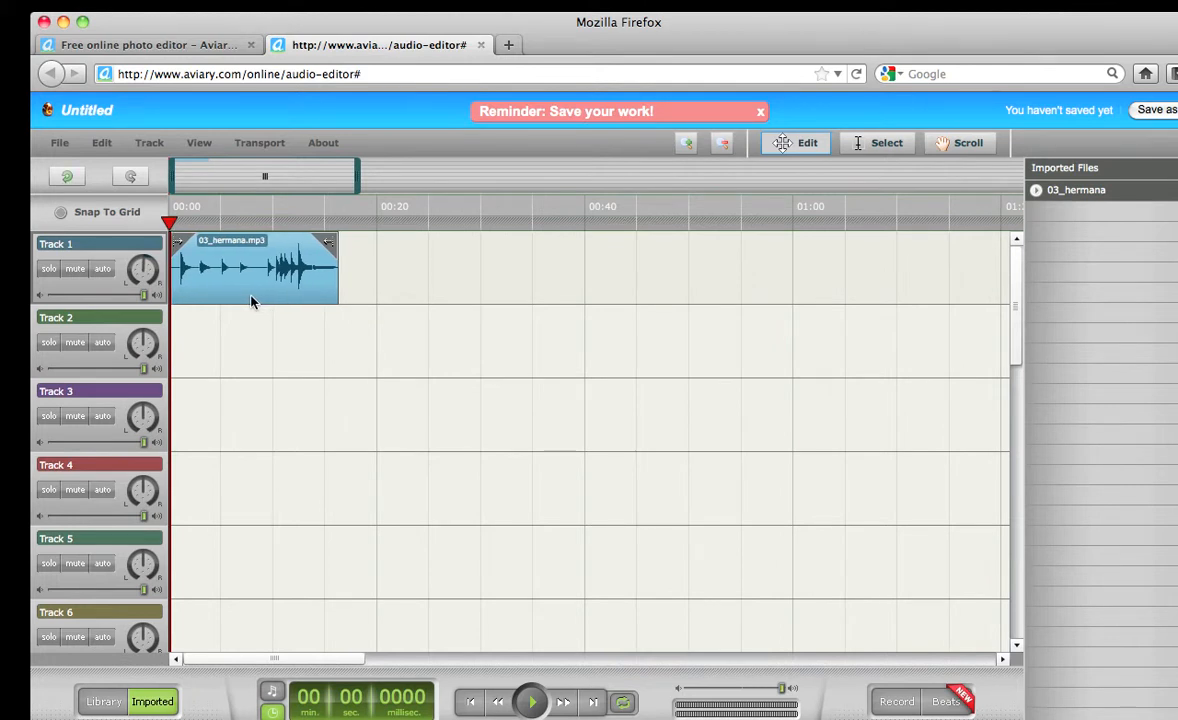
{"action": "left_click_drag", "start_coordinate": [1080, 195], "coordinate": [466, 345]}
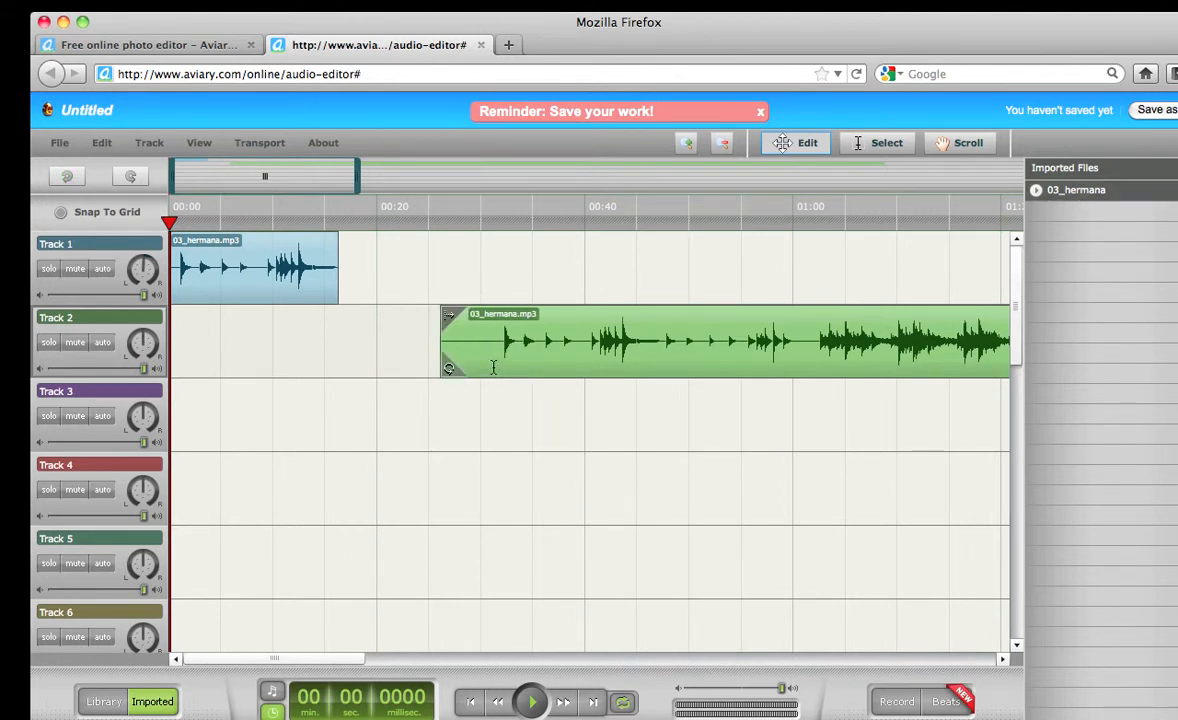
Remove the extra Track 2 copy, play the project from the start, and select the trimmed clip
{"action": "key", "text": "Delete"}
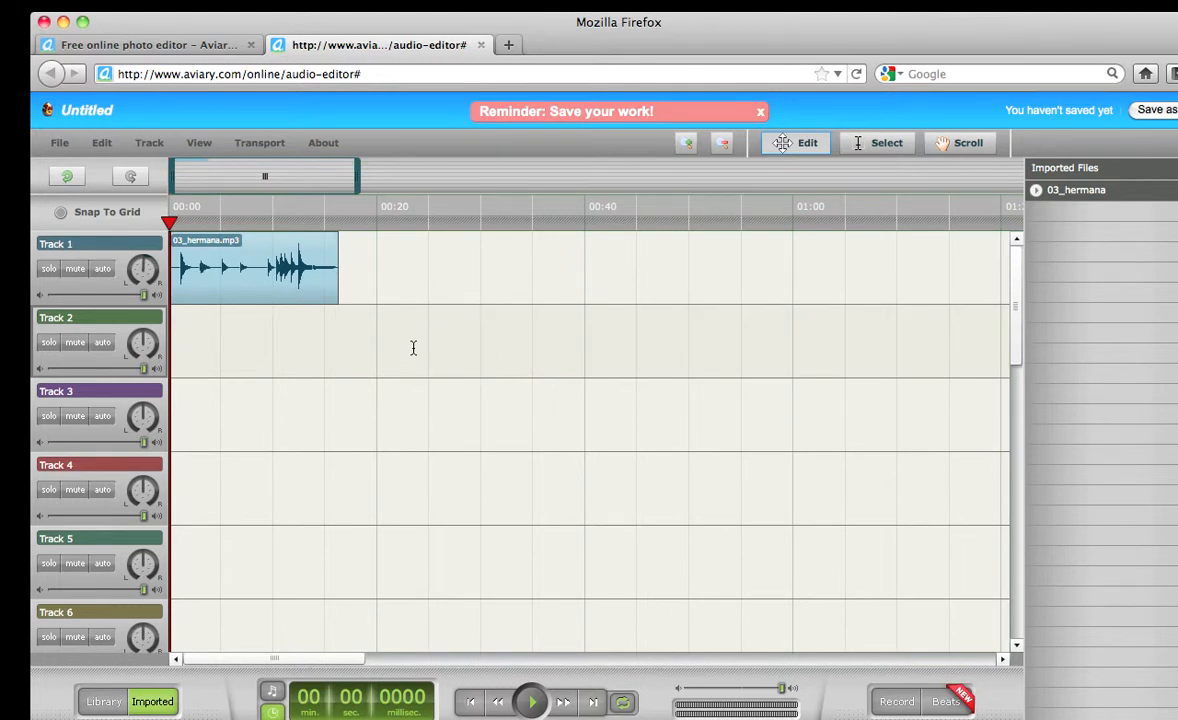
{"action": "mouse_move", "coordinate": [169, 220]}
{"action": "left_mouse_down"}
{"action": "mouse_move", "coordinate": [305, 220]}
{"action": "mouse_move", "coordinate": [178, 208]}
{"action": "left_mouse_up"}
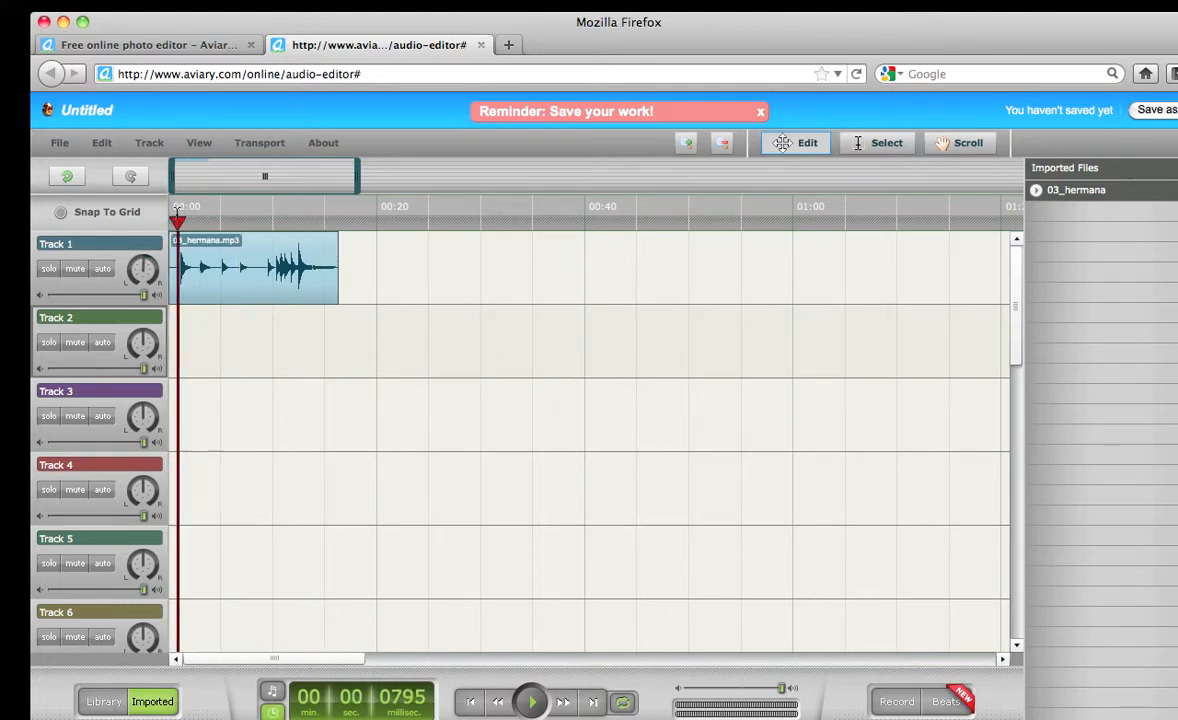
{"action": "key", "text": "space"}
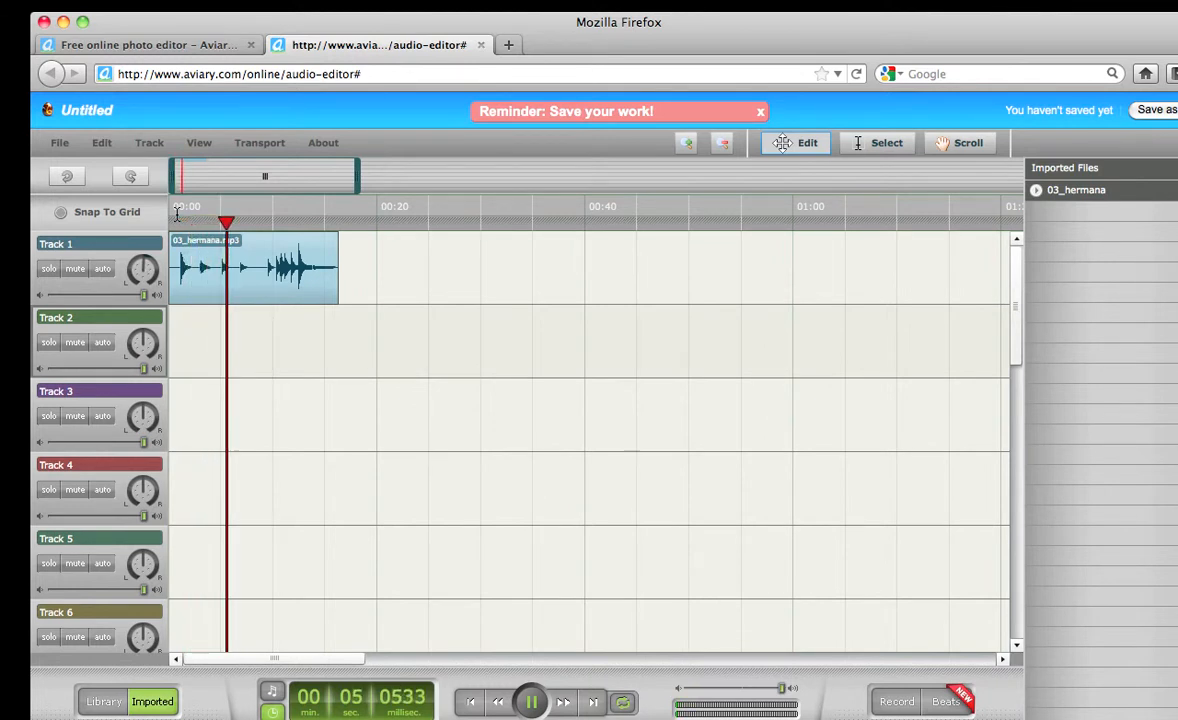
{"action": "key", "text": "space"}
{"action": "left_click", "coordinate": [250, 283]}
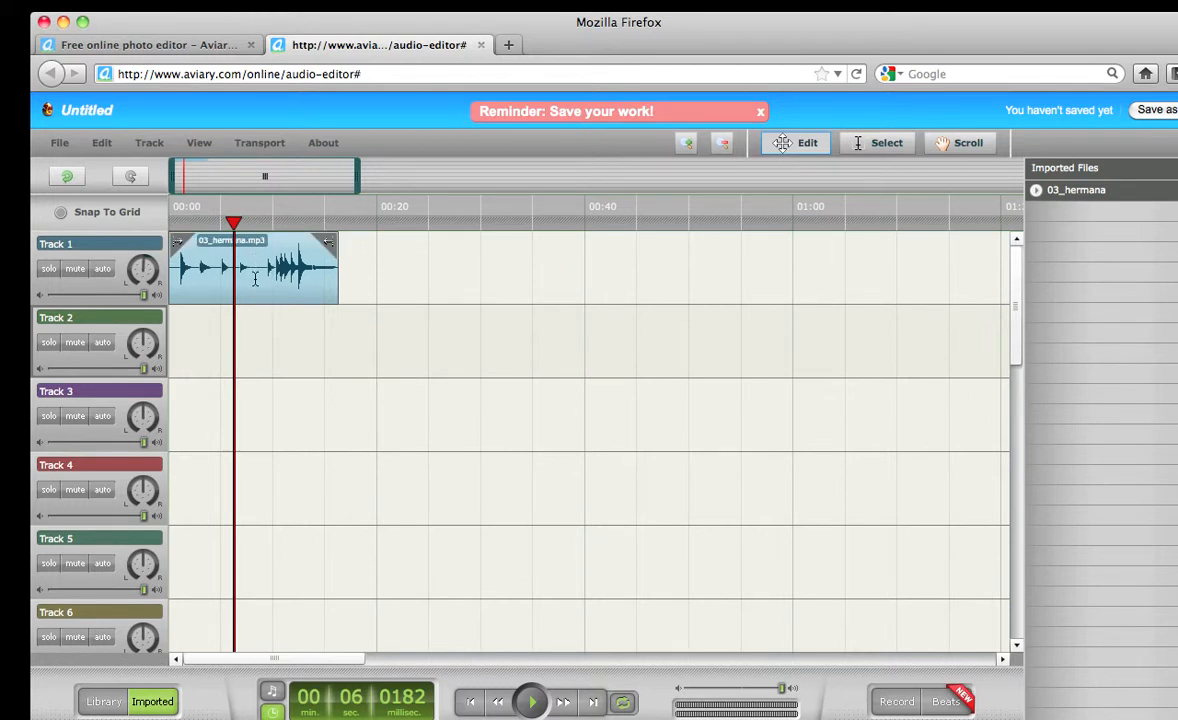
Rename Track 1 to 'Piano Intro'
{"action": "double_click", "coordinate": [77, 245]}
{"action": "type", "text": "Piano Intro"}
{"action": "key", "text": "Return"}
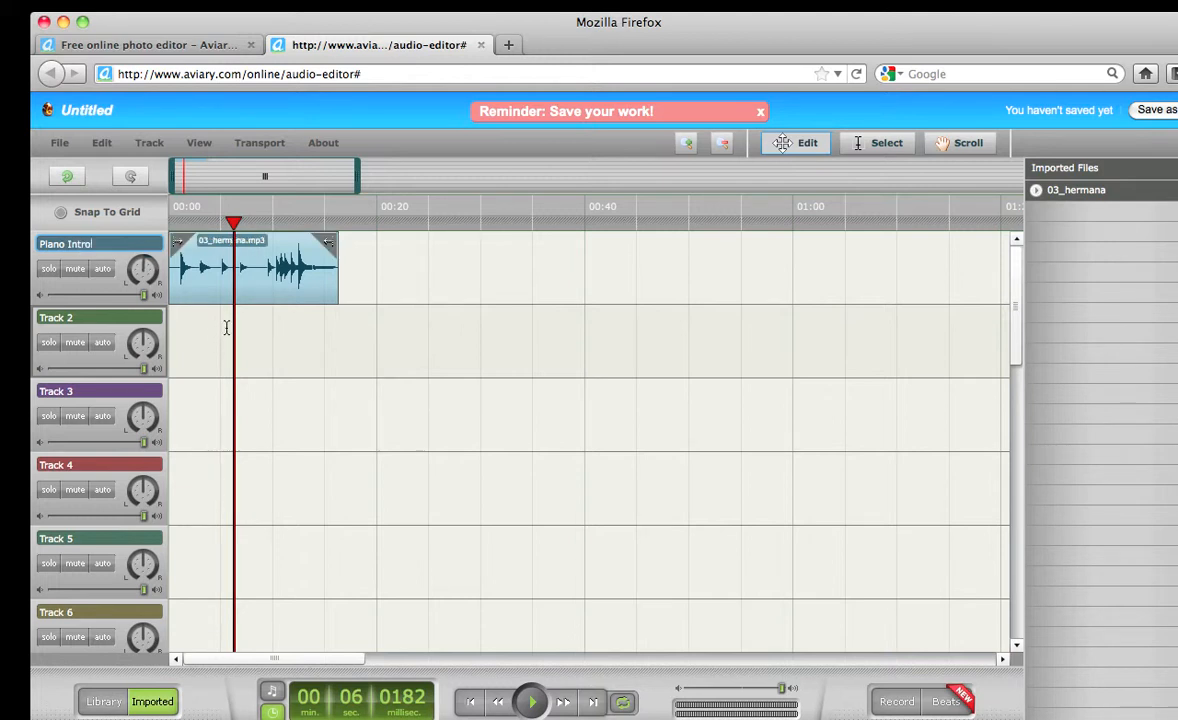
Select the 03_hermana.mp3 clip and place the playhead at about 00:16
{"action": "left_click", "coordinate": [394, 275]}
{"action": "left_click", "coordinate": [236, 279]}
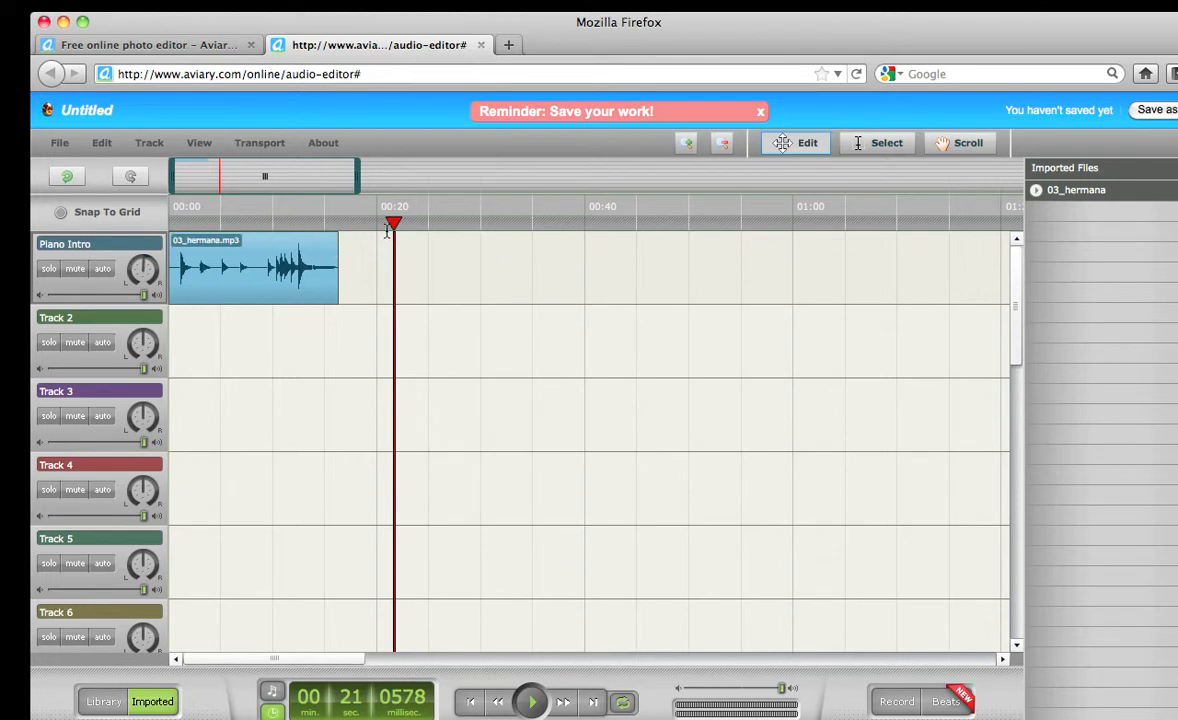
{"action": "left_click_drag", "start_coordinate": [394, 222], "coordinate": [341, 224]}
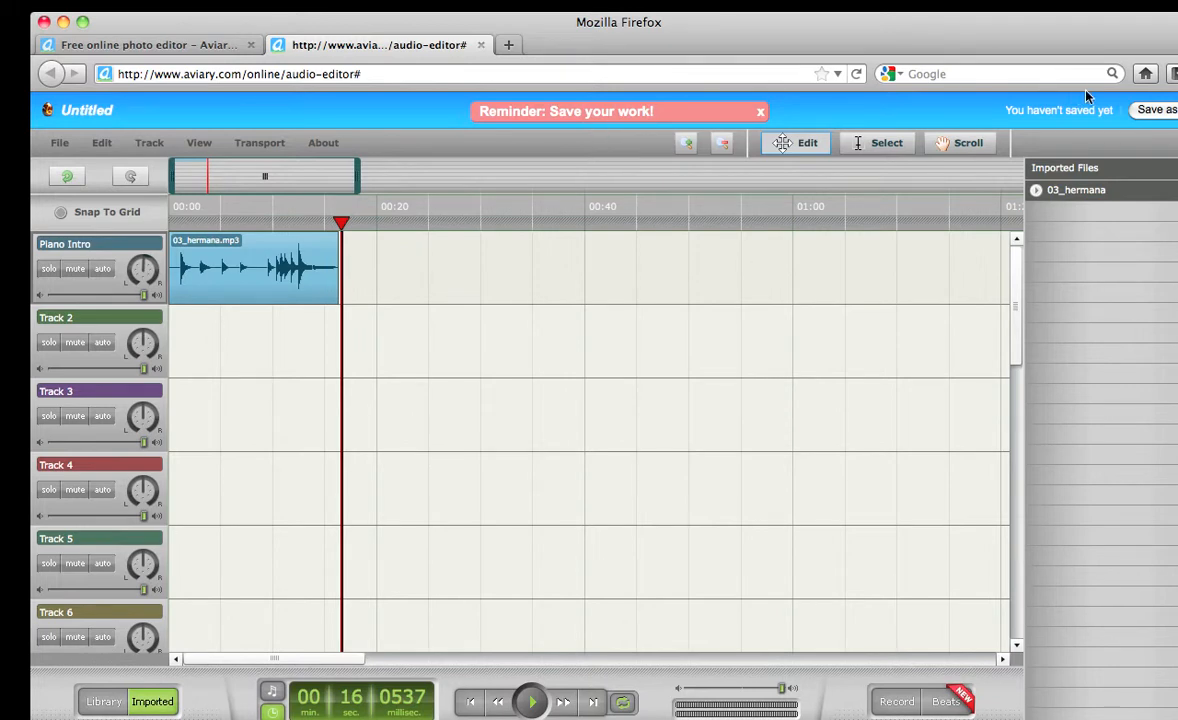
Save the project as a new creation titled with the author's surname followed by _olit525_audio
{"action": "left_click", "coordinate": [1154, 113]}
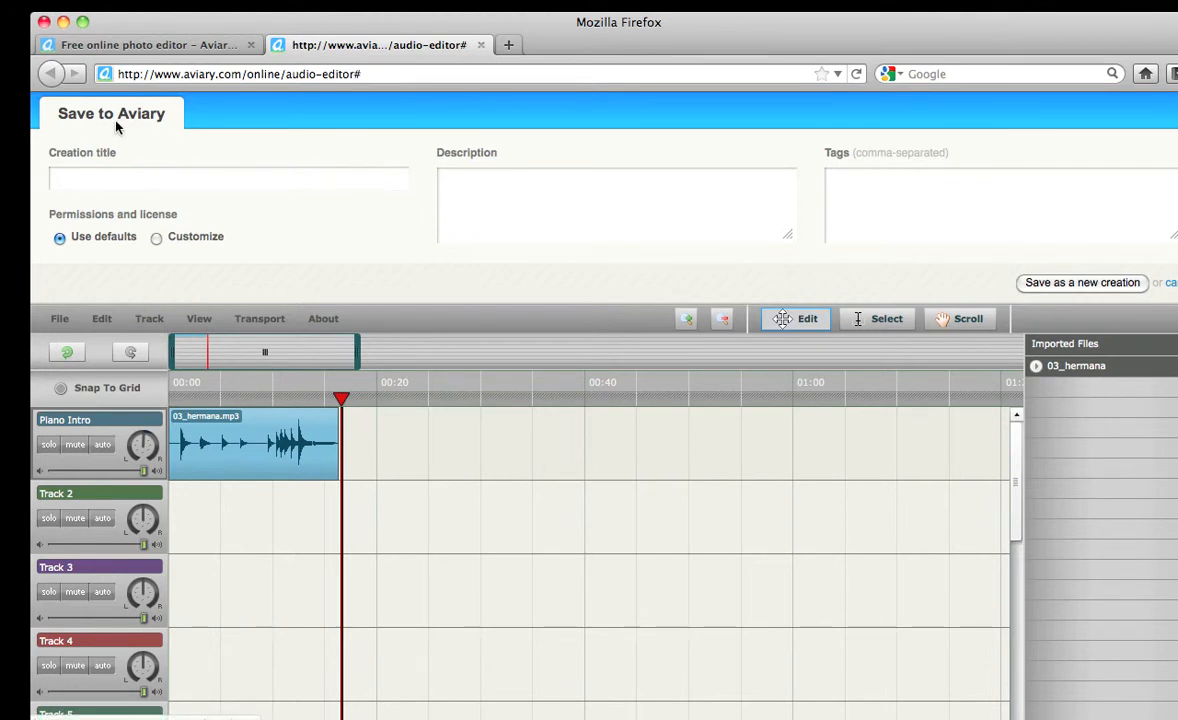
{"action": "left_click", "coordinate": [74, 164]}
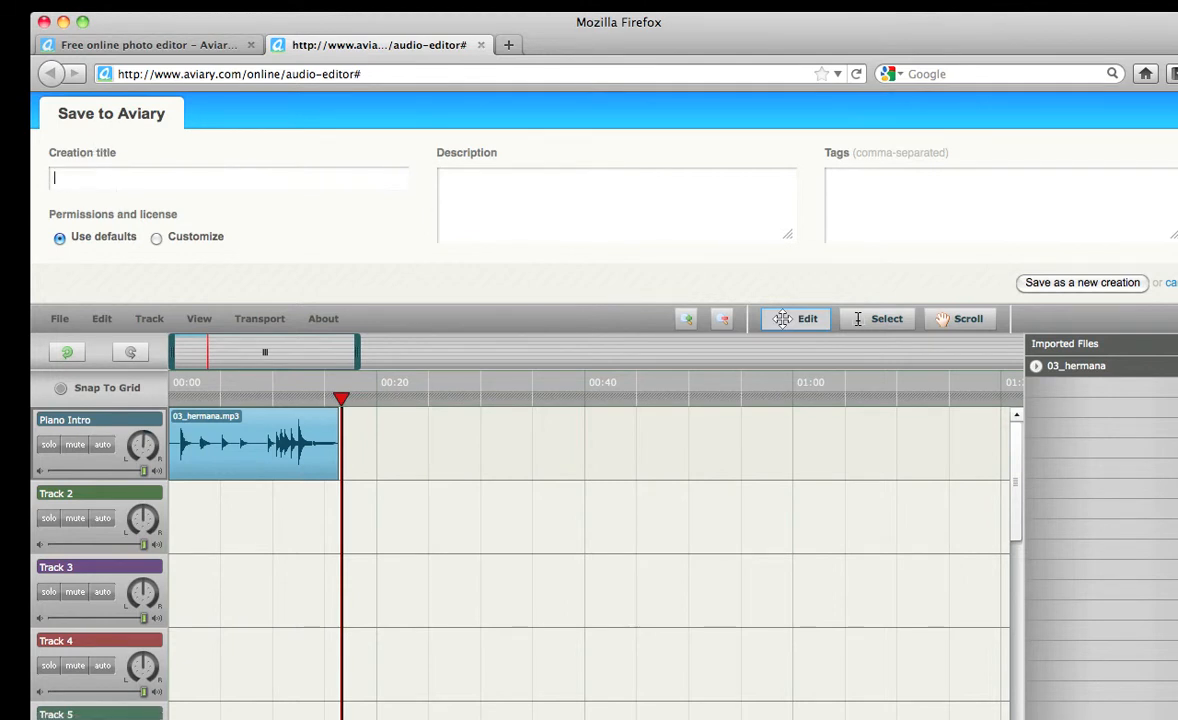
{"action": "type", "text": "olit"}
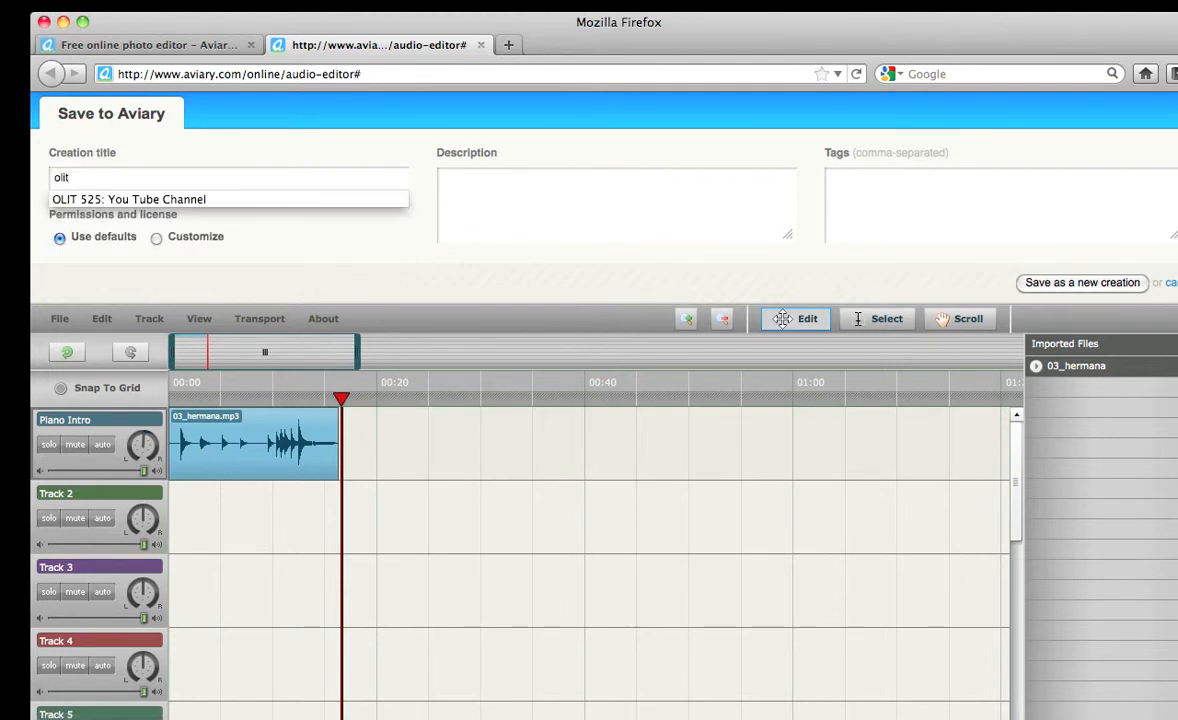
{"action": "type", "text": "525_"}
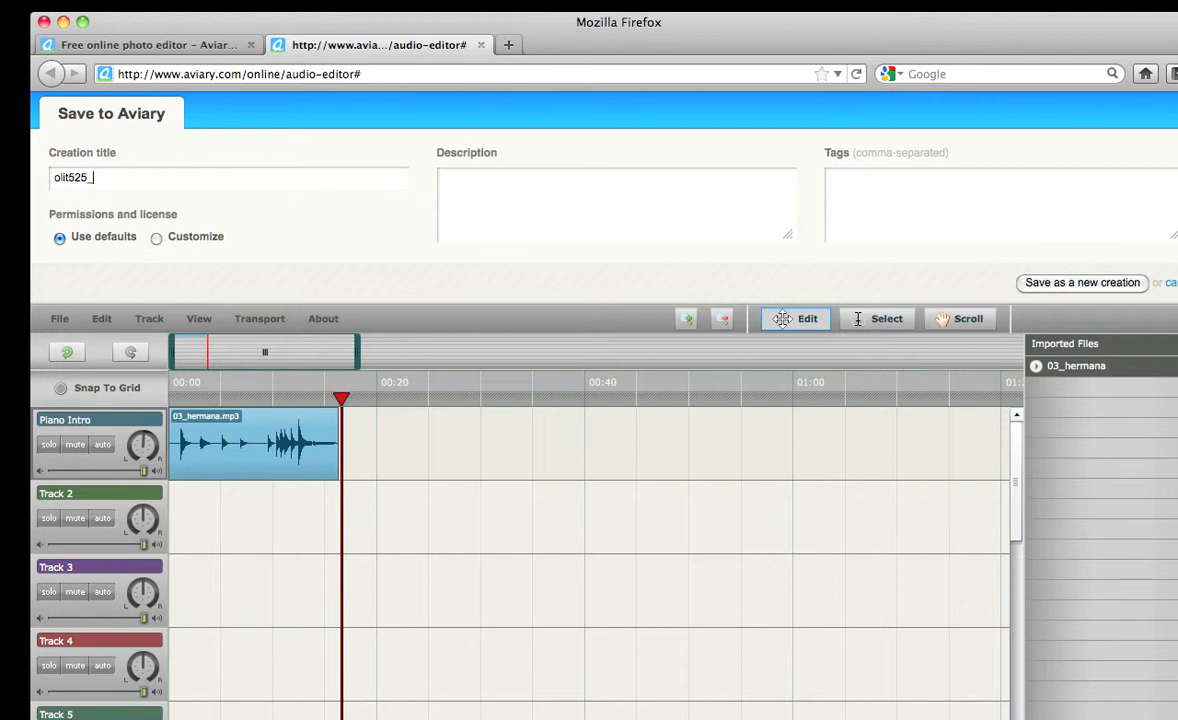
{"action": "left_click", "coordinate": [53, 178]}
{"action": "type", "text": "skinner_"}
{"action": "left_click", "coordinate": [136, 178]}
{"action": "type", "text": "audio"}
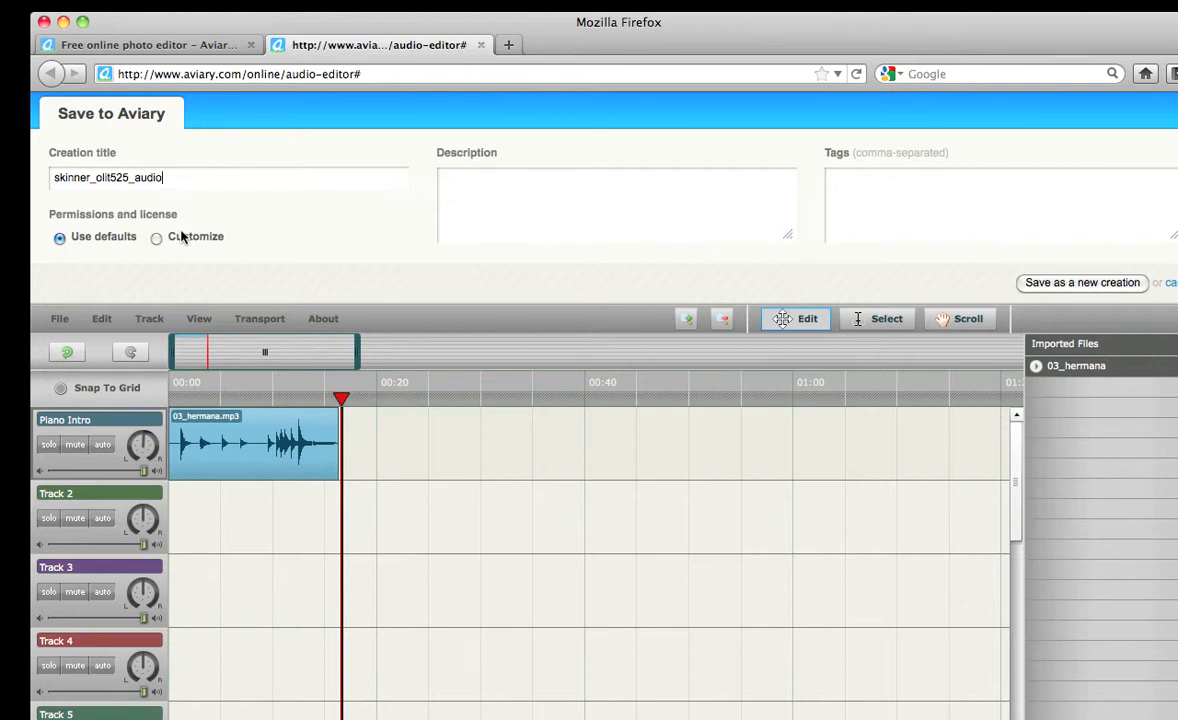
{"action": "left_click", "coordinate": [1132, 286]}
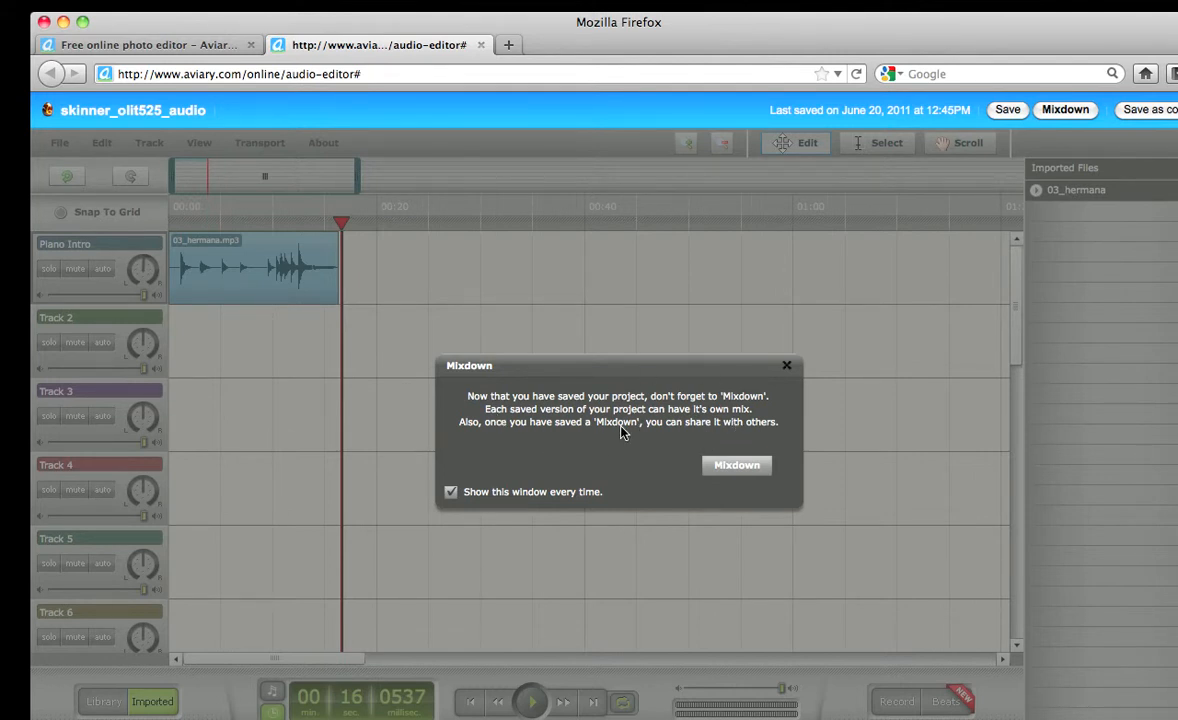
Dismiss the Mixdown reminder, zoom the timeline in three levels, and scroll back to 00:00
{"action": "left_click", "coordinate": [787, 366]}
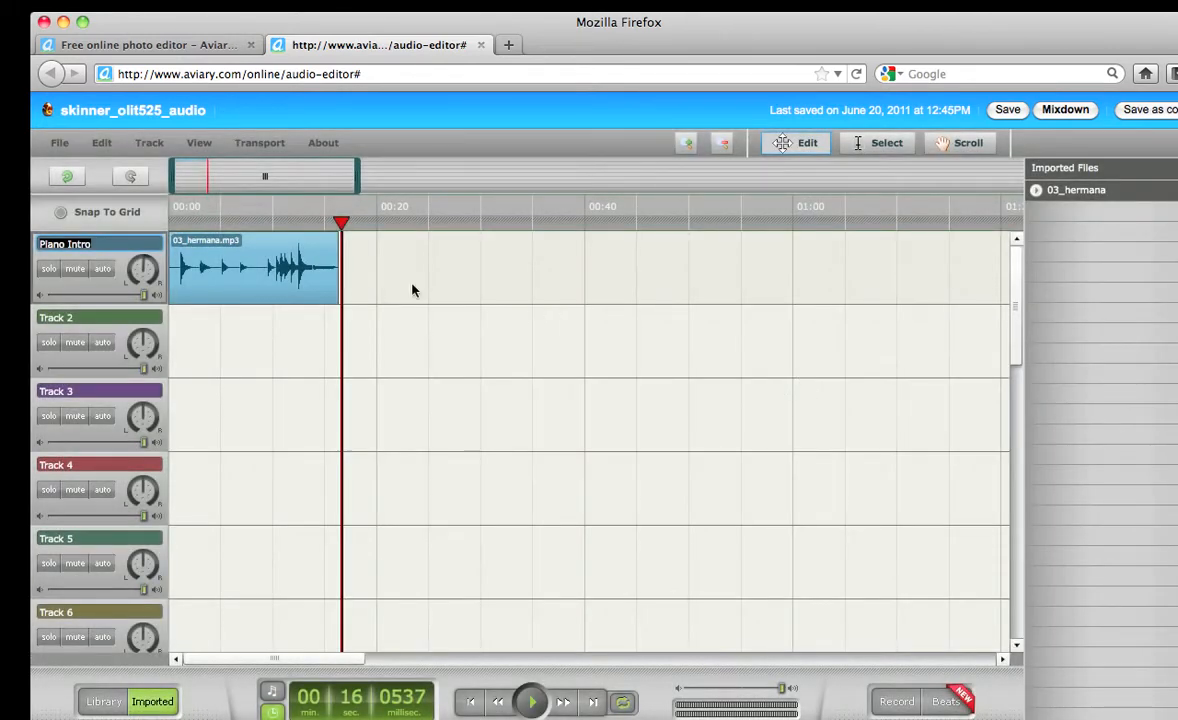
{"action": "left_click_drag", "start_coordinate": [351, 238], "coordinate": [349, 238]}
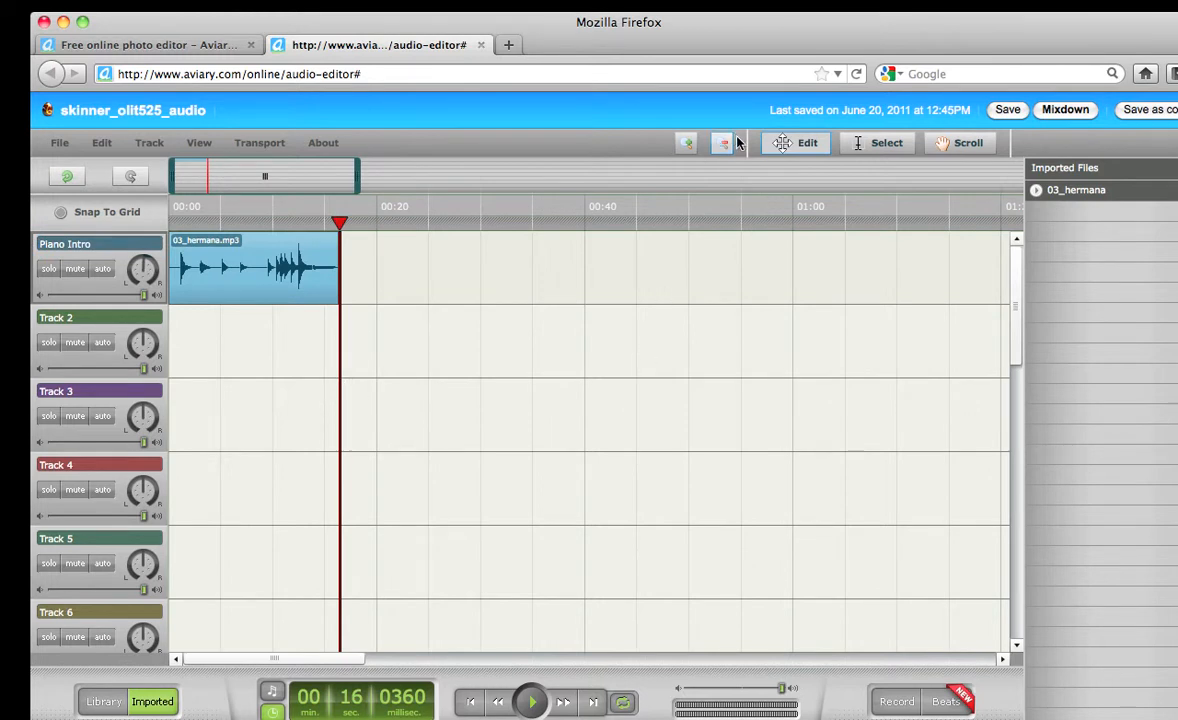
{"action": "left_click", "coordinate": [689, 143]}
{"action": "left_click", "coordinate": [689, 143]}
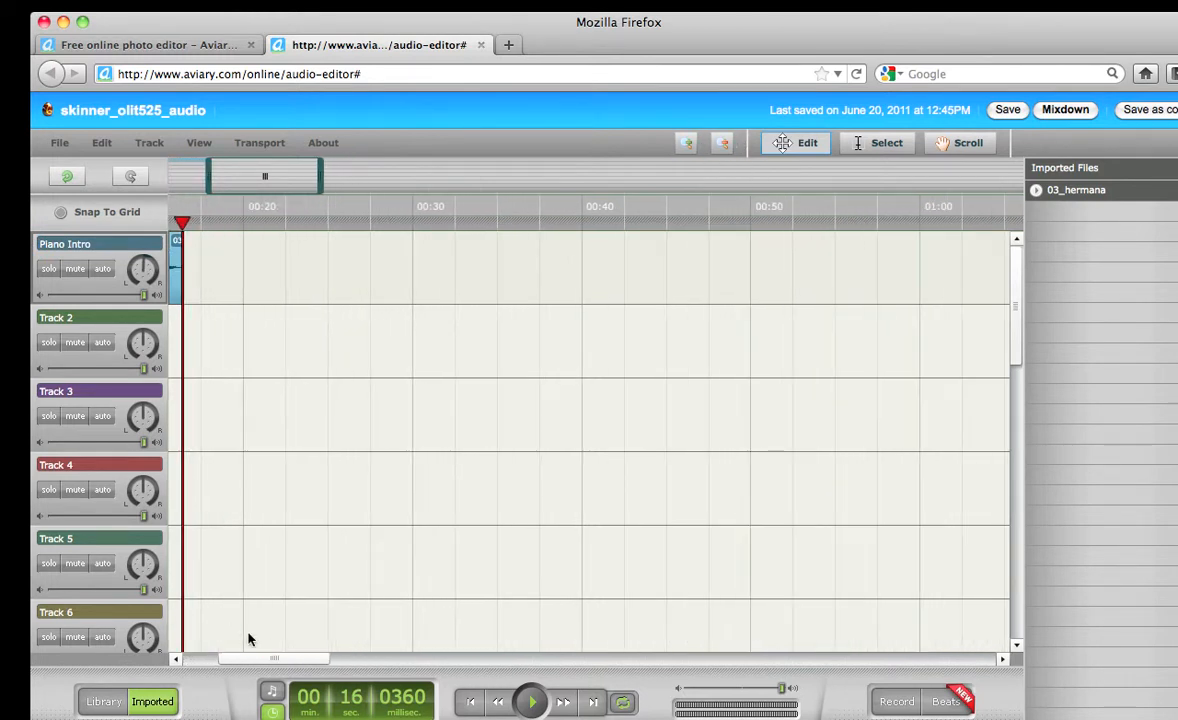
{"action": "left_click_drag", "start_coordinate": [268, 659], "coordinate": [205, 660]}
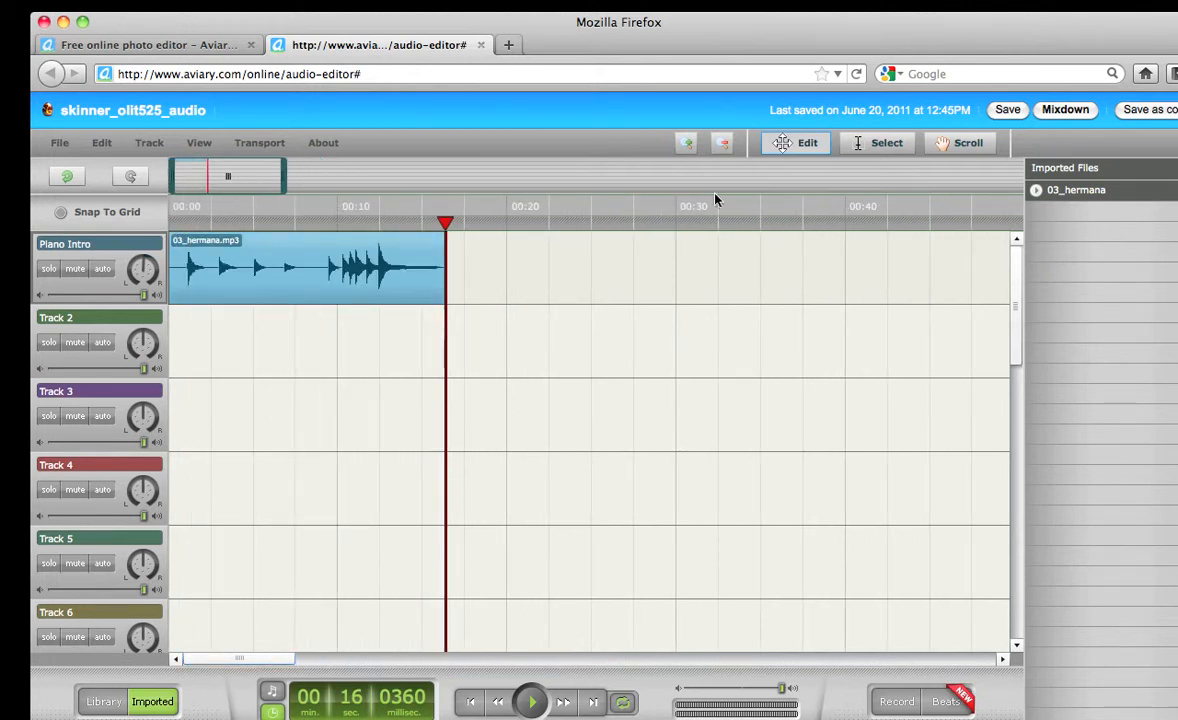
{"action": "left_click", "coordinate": [688, 145]}
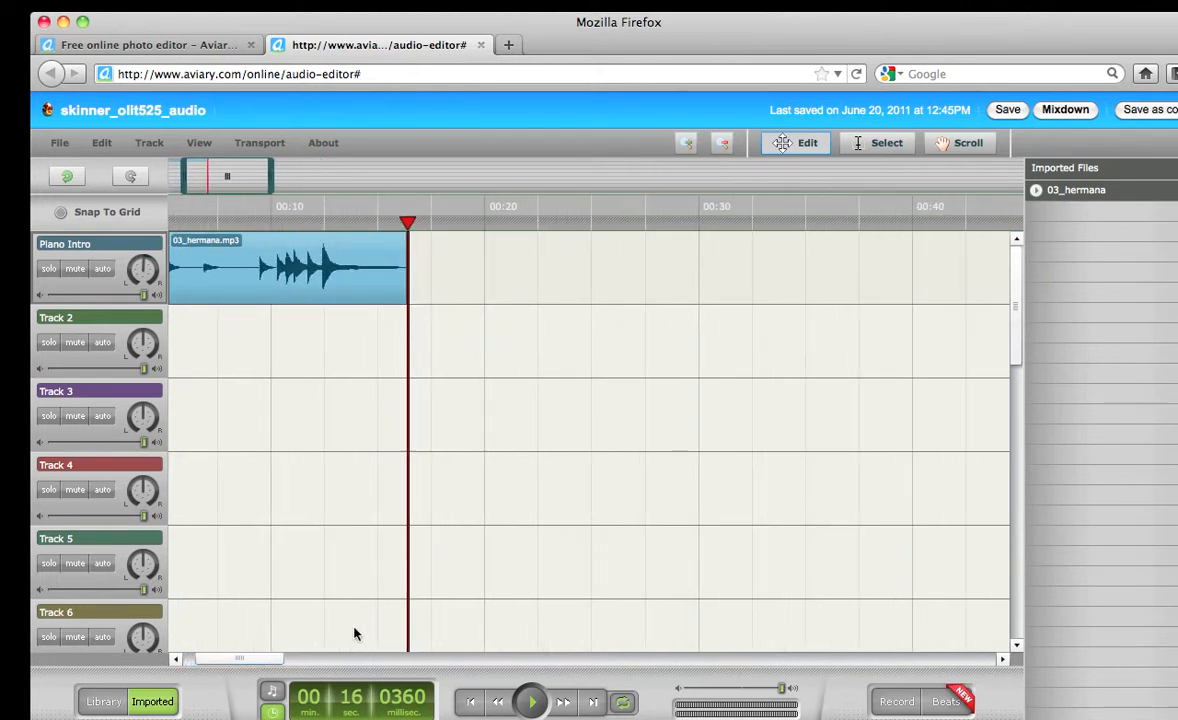
{"action": "left_click_drag", "start_coordinate": [249, 662], "coordinate": [216, 660]}
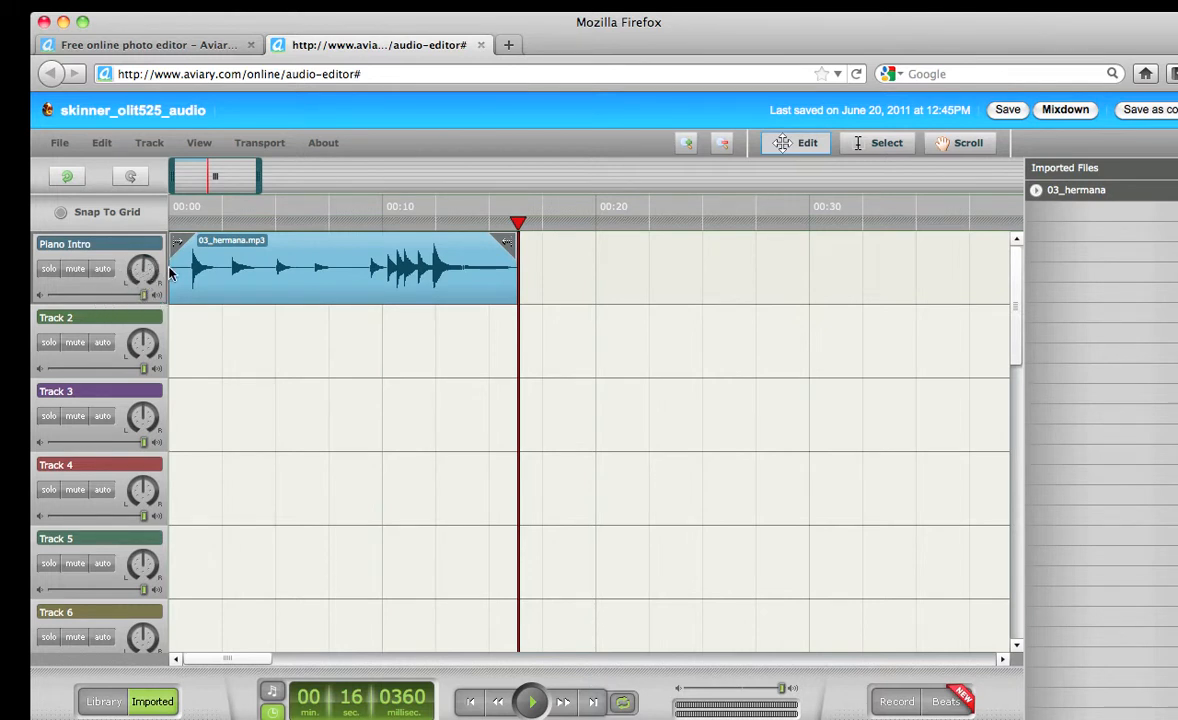
Open Piano Intro's automation lane in Fades mode to show the clip's fade handles
{"action": "left_click", "coordinate": [103, 270]}
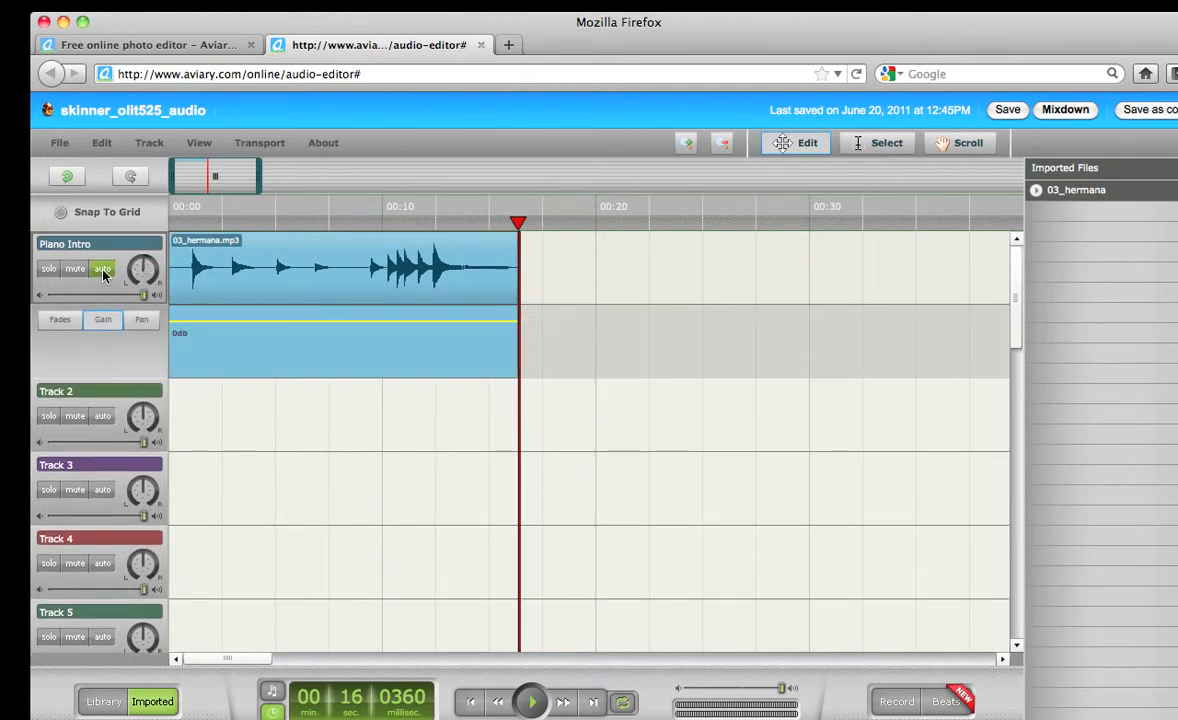
{"action": "left_click", "coordinate": [60, 321]}
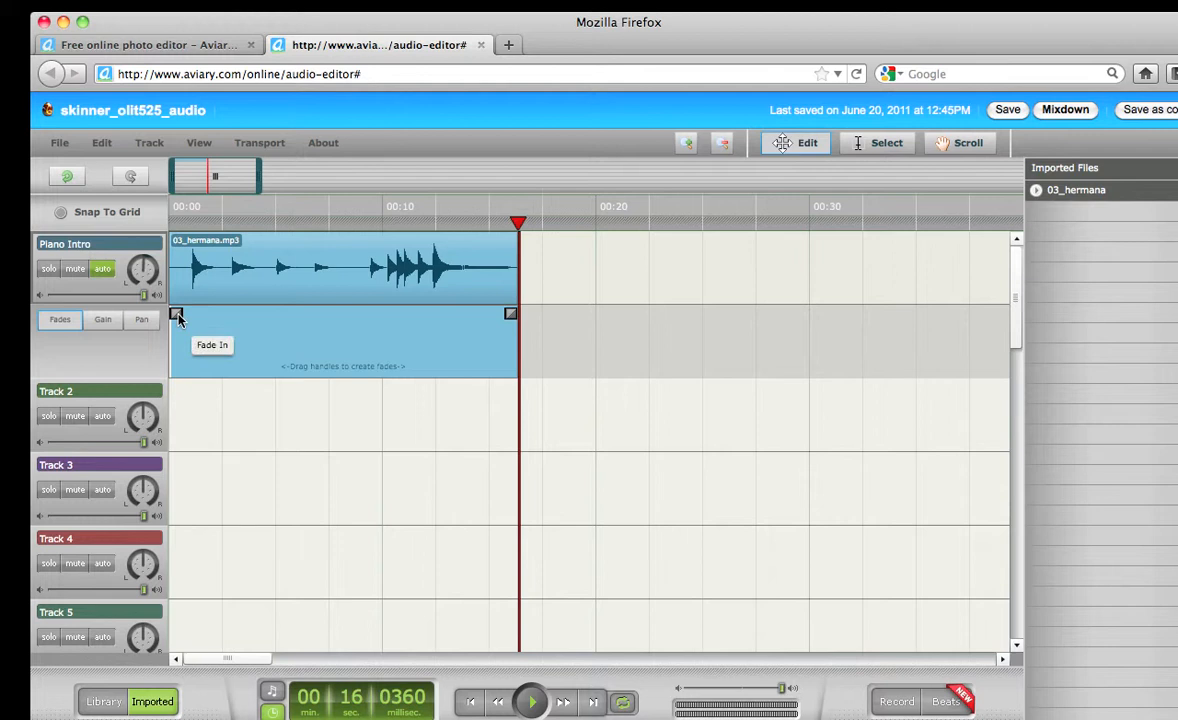
Add a fade-in of roughly 3 seconds at the start of the Piano Intro clip
{"action": "left_click_drag", "start_coordinate": [178, 318], "coordinate": [228, 318]}
{"action": "left_click_drag", "start_coordinate": [515, 228], "coordinate": [190, 242]}
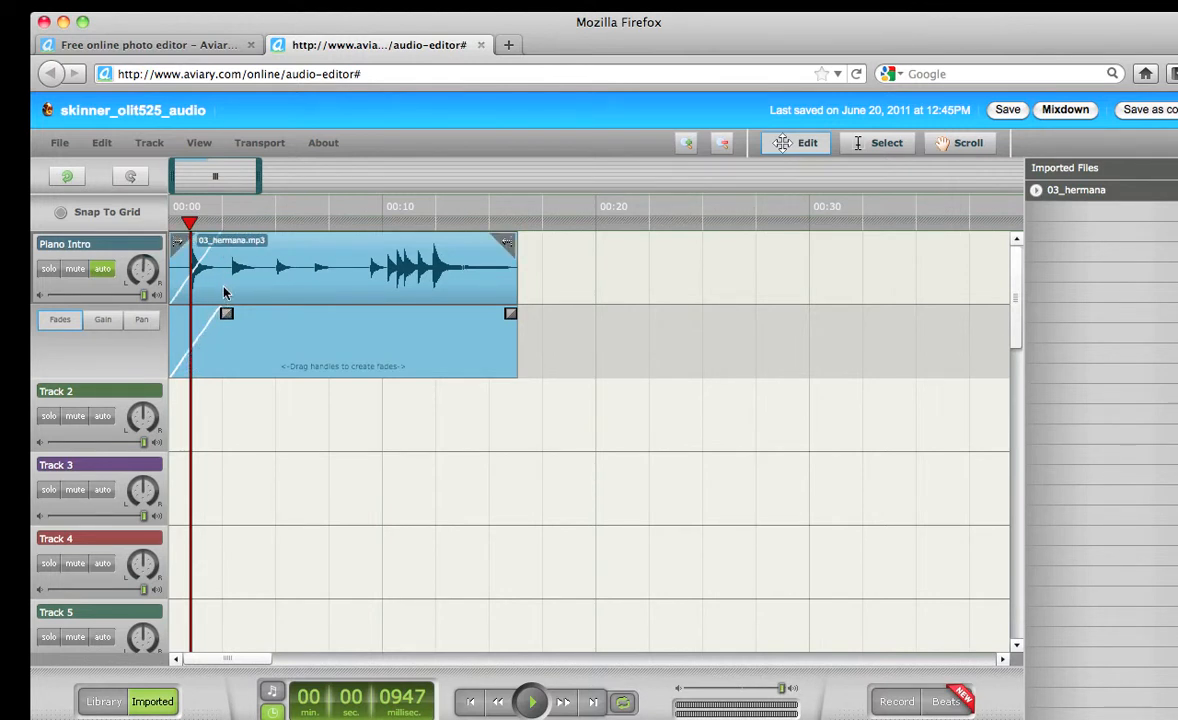
{"action": "left_click_drag", "start_coordinate": [228, 316], "coordinate": [238, 316]}
Play the clip from the start to hear the fade-in, and leave the end without a fade-out
{"action": "left_click_drag", "start_coordinate": [188, 222], "coordinate": [167, 224]}
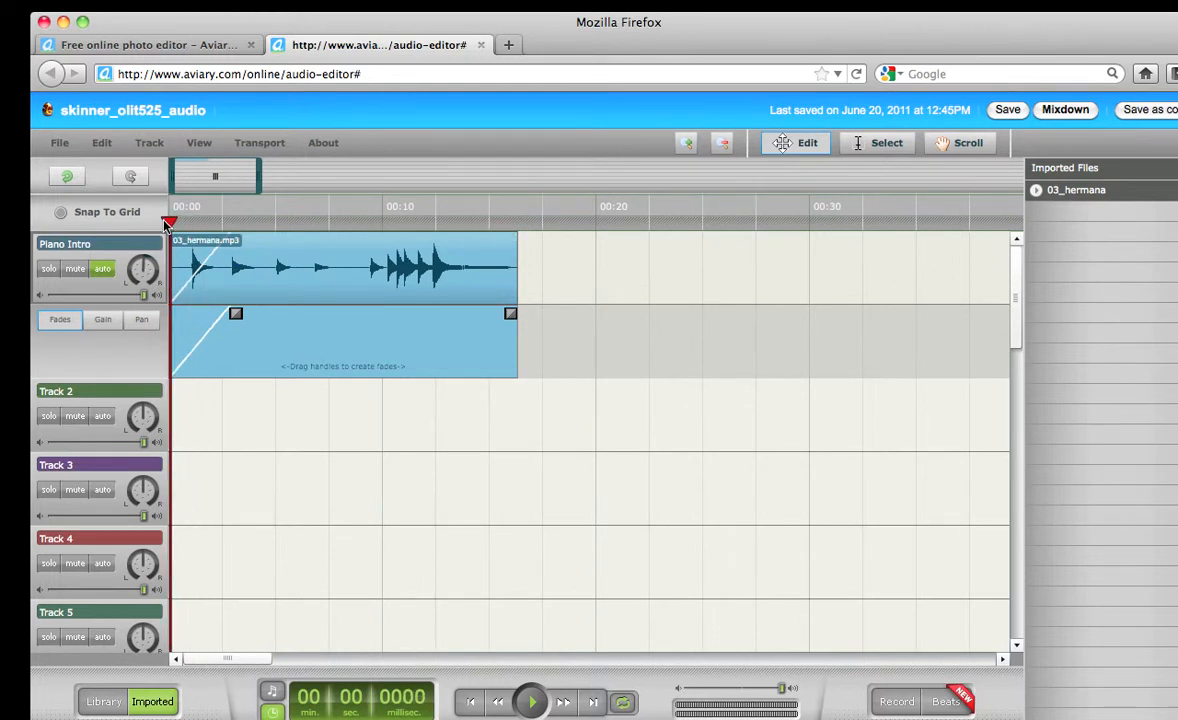
{"action": "key", "text": "space"}
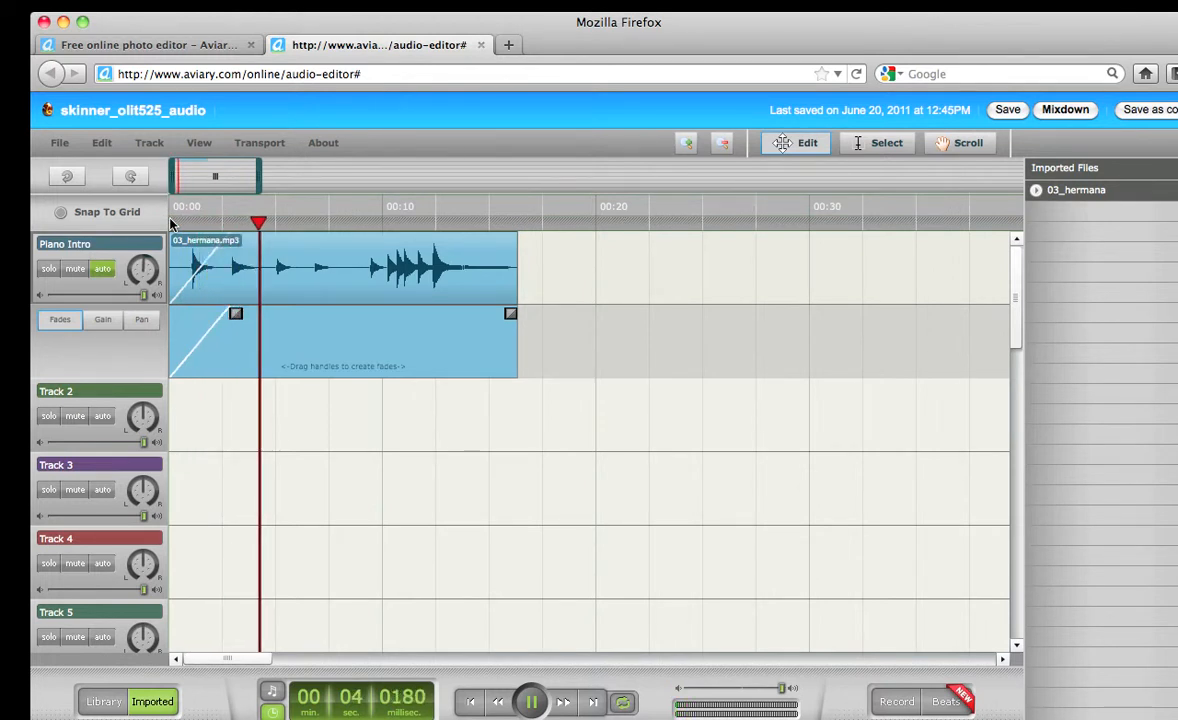
{"action": "key", "text": "space"}
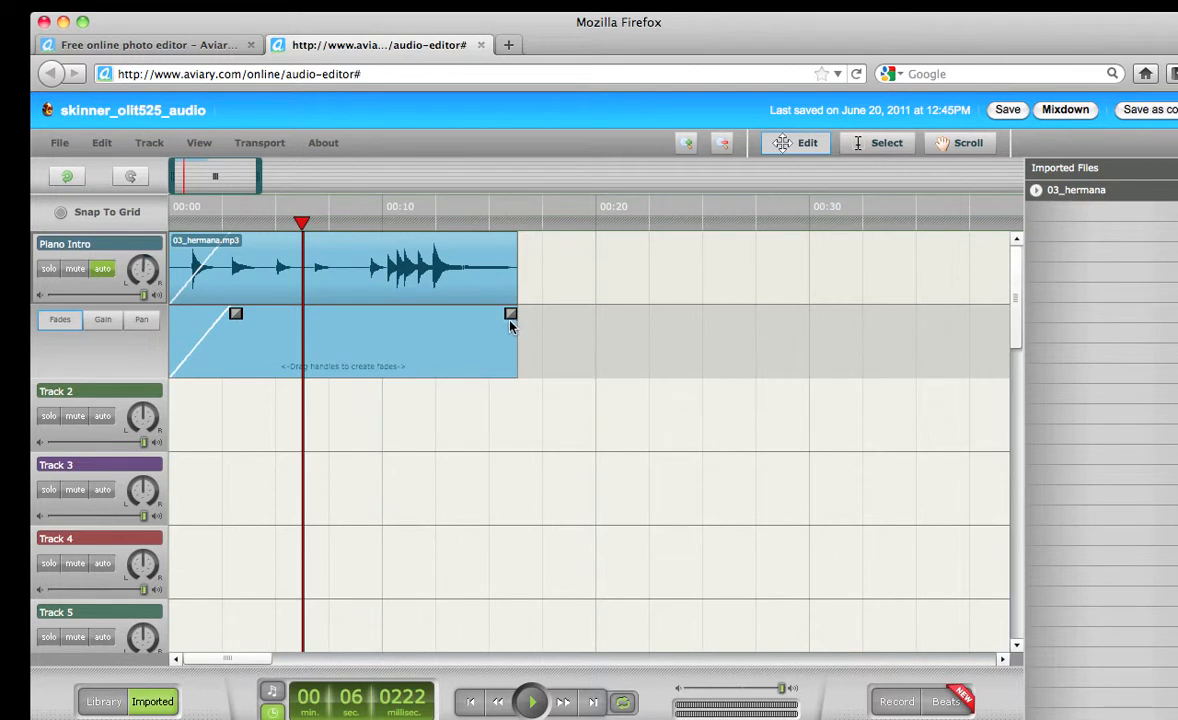
{"action": "mouse_move", "coordinate": [510, 316]}
{"action": "left_mouse_down"}
{"action": "mouse_move", "coordinate": [448, 314]}
{"action": "mouse_move", "coordinate": [542, 315]}
{"action": "left_mouse_up"}
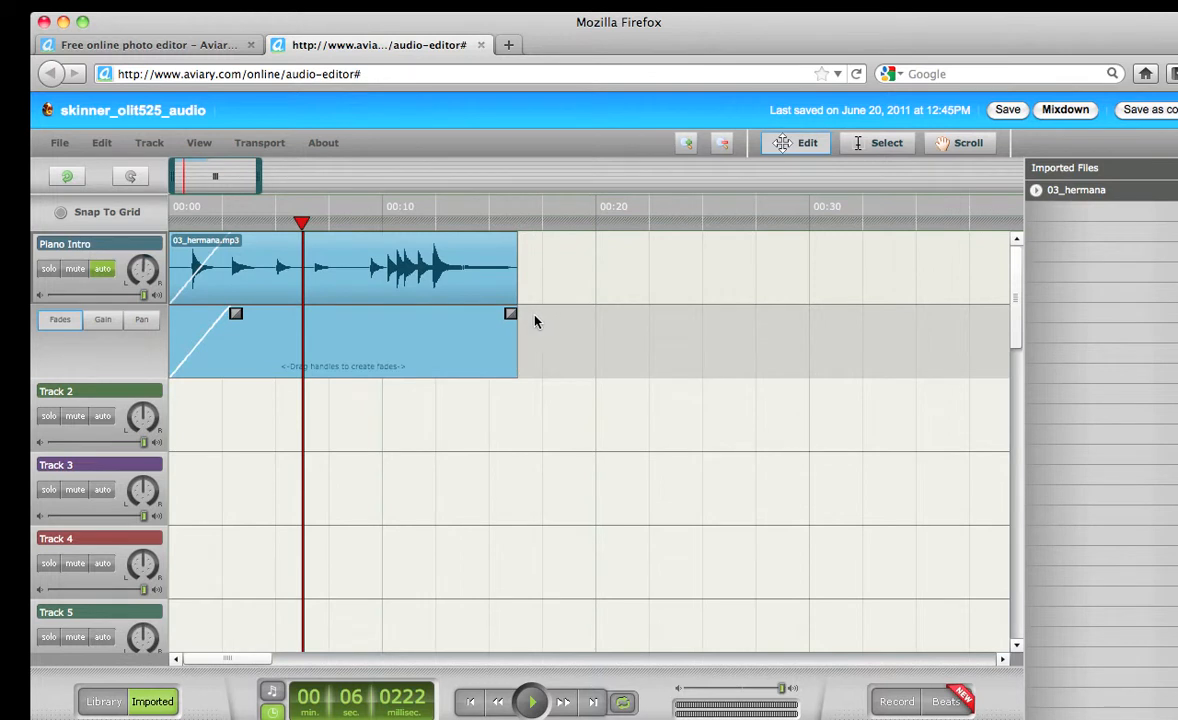